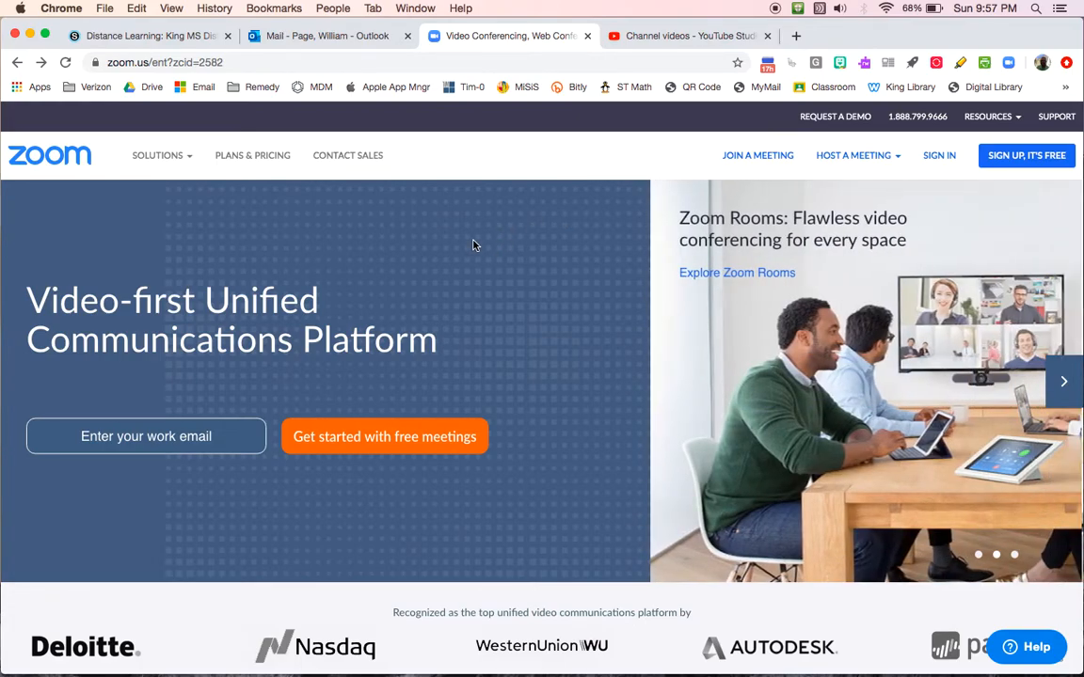
Open a browser window under the other user profile and load zoom.us/education.
{"action": "left_click", "coordinate": [333, 9]}
{"action": "left_click", "coordinate": [369, 91]}
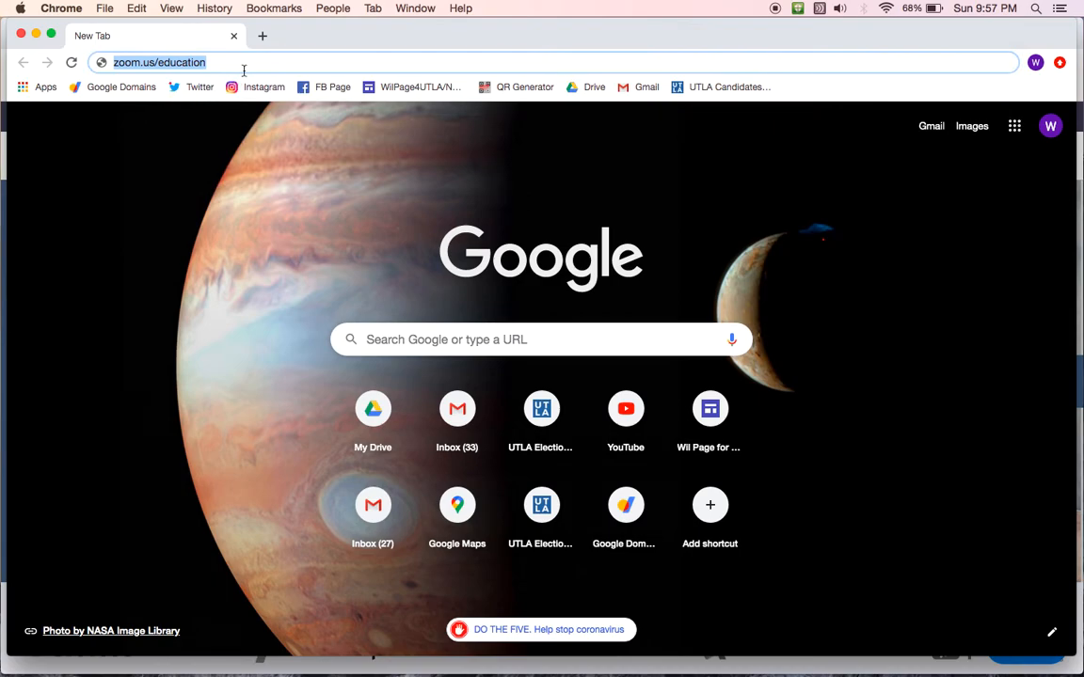
{"action": "left_click", "coordinate": [231, 61]}
{"action": "key", "text": "Return"}
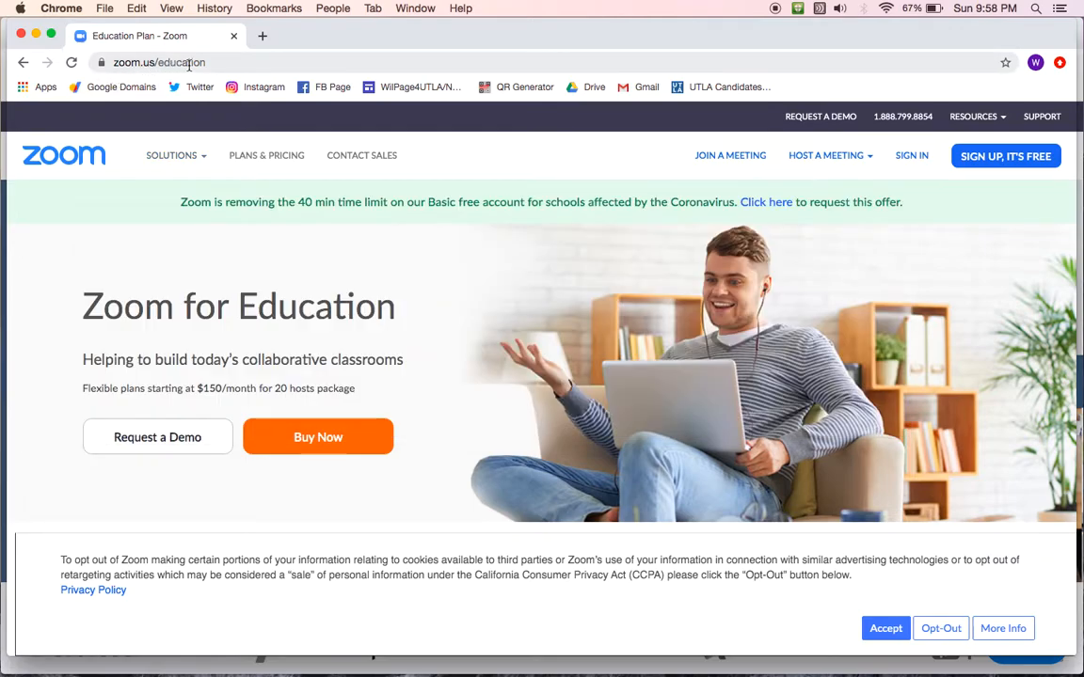
{"action": "left_click", "coordinate": [222, 66]}
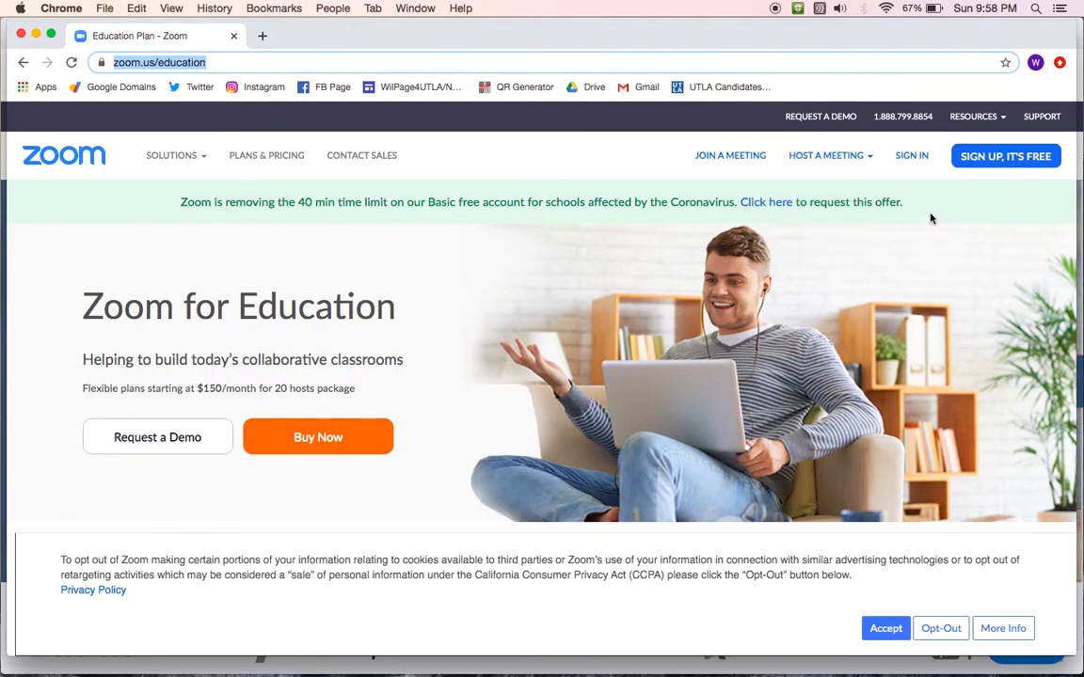
Open the K-12 School Verification Form from the time-limit offer, and follow its Step 1 link to the free Basic account sign-up page.
{"action": "left_click", "coordinate": [766, 207]}
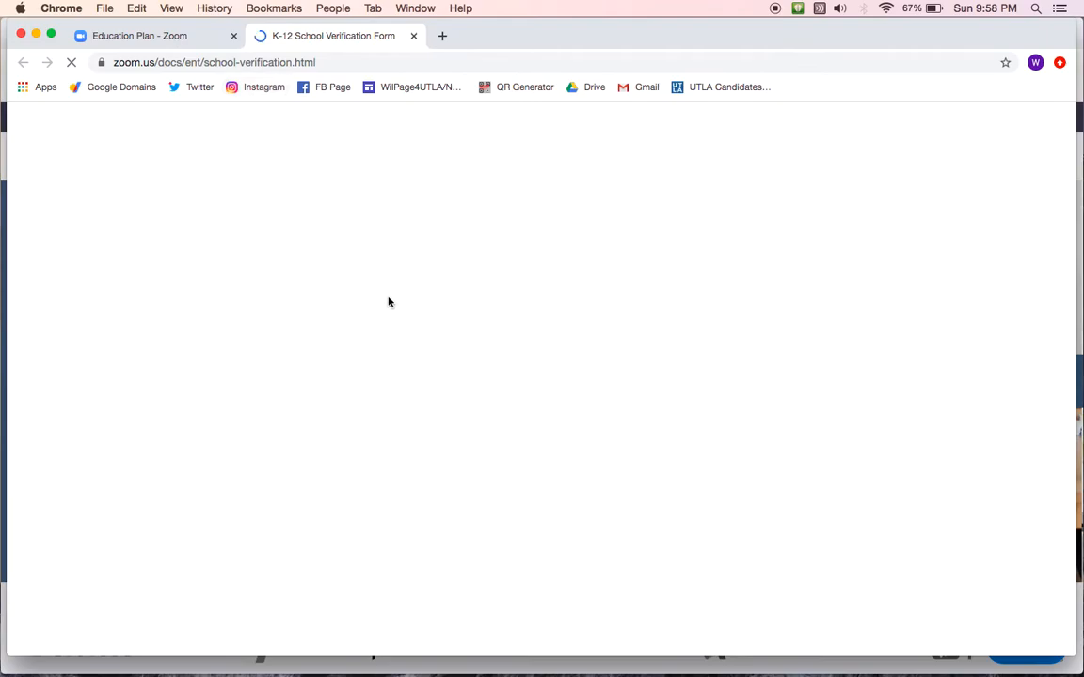
{"action": "scroll", "coordinate": [369, 414], "scroll_direction": "down", "scroll_amount": 3}
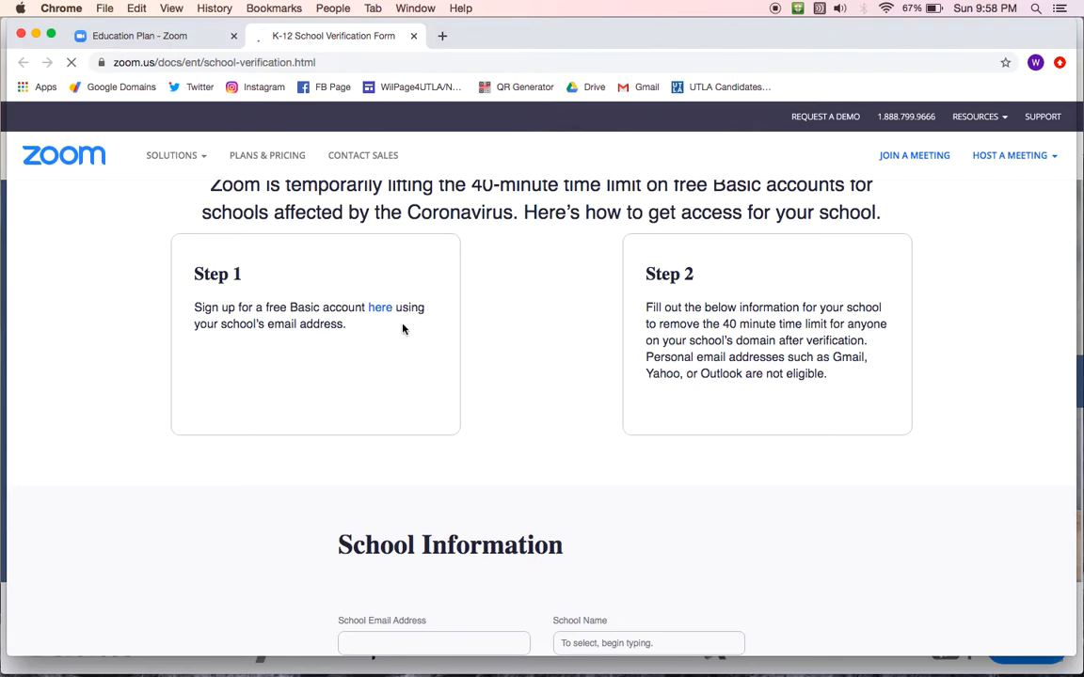
{"action": "left_click", "coordinate": [377, 312]}
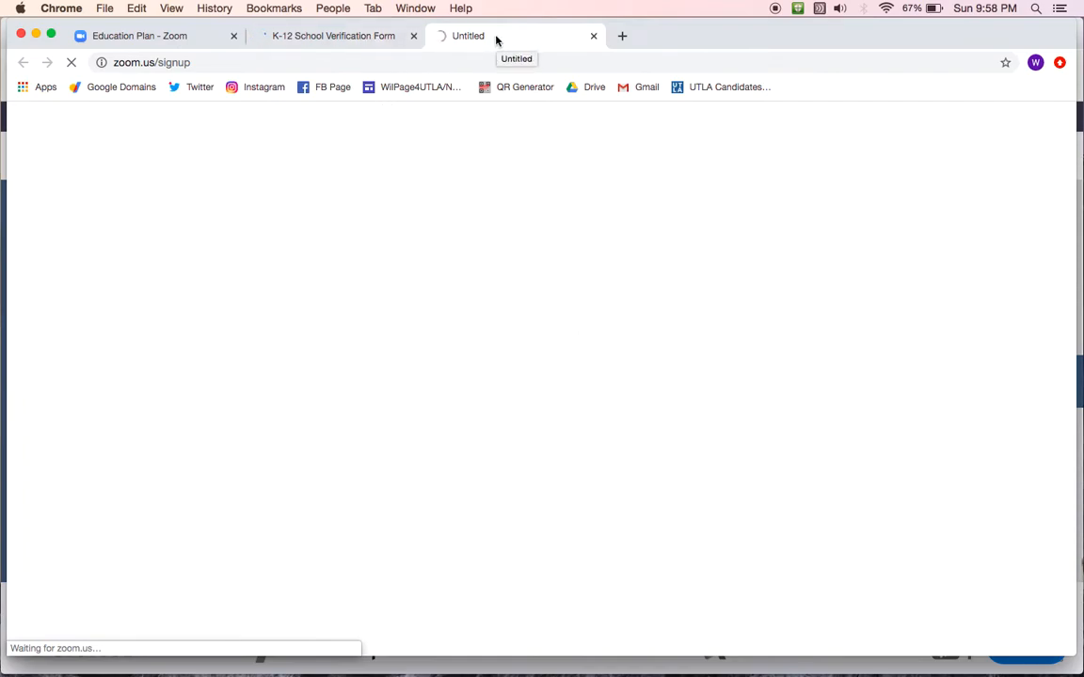
{"action": "left_click", "coordinate": [349, 38]}
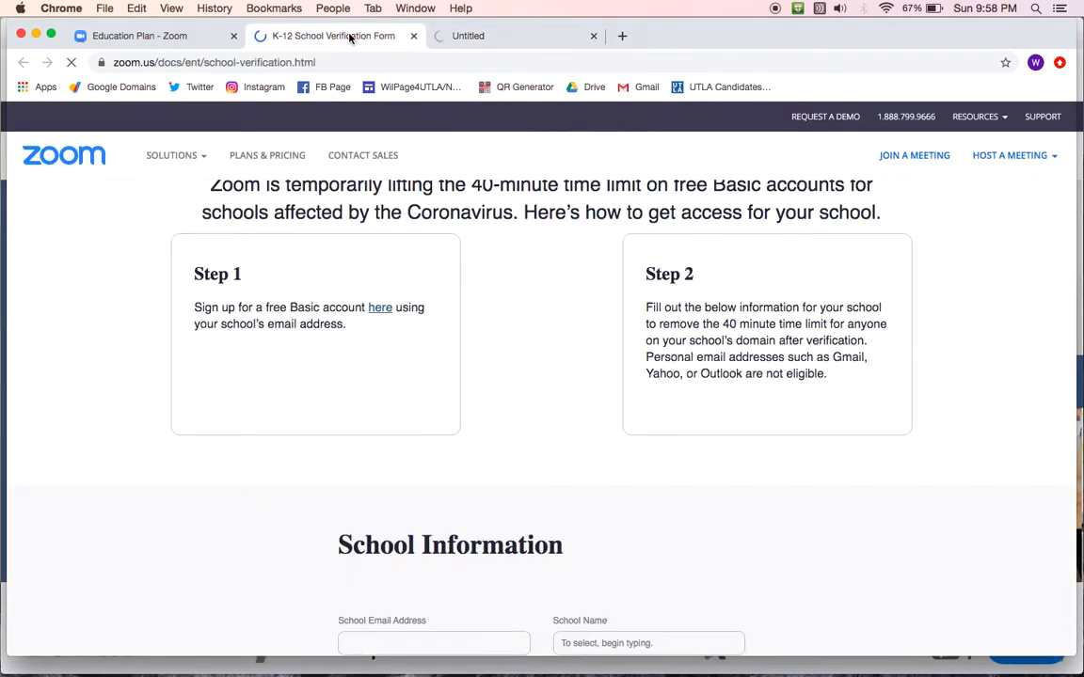
{"action": "left_click", "coordinate": [496, 39]}
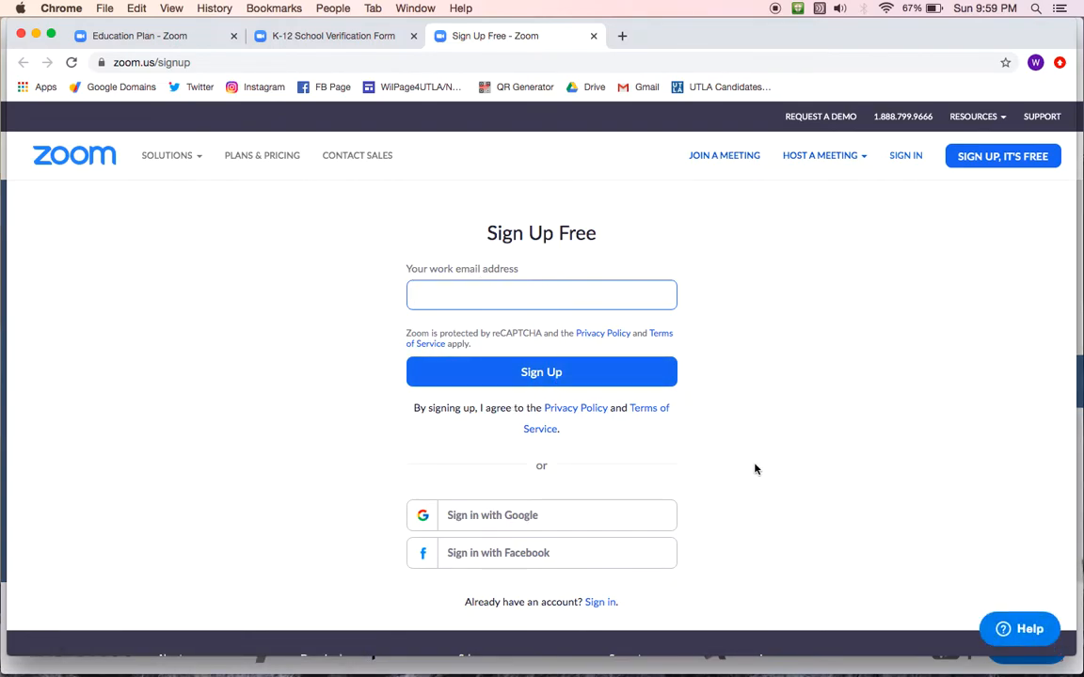
Create a free Zoom account by signing in with the listed Google account.
{"action": "scroll", "coordinate": [755, 467], "scroll_direction": "down", "scroll_amount": 2}
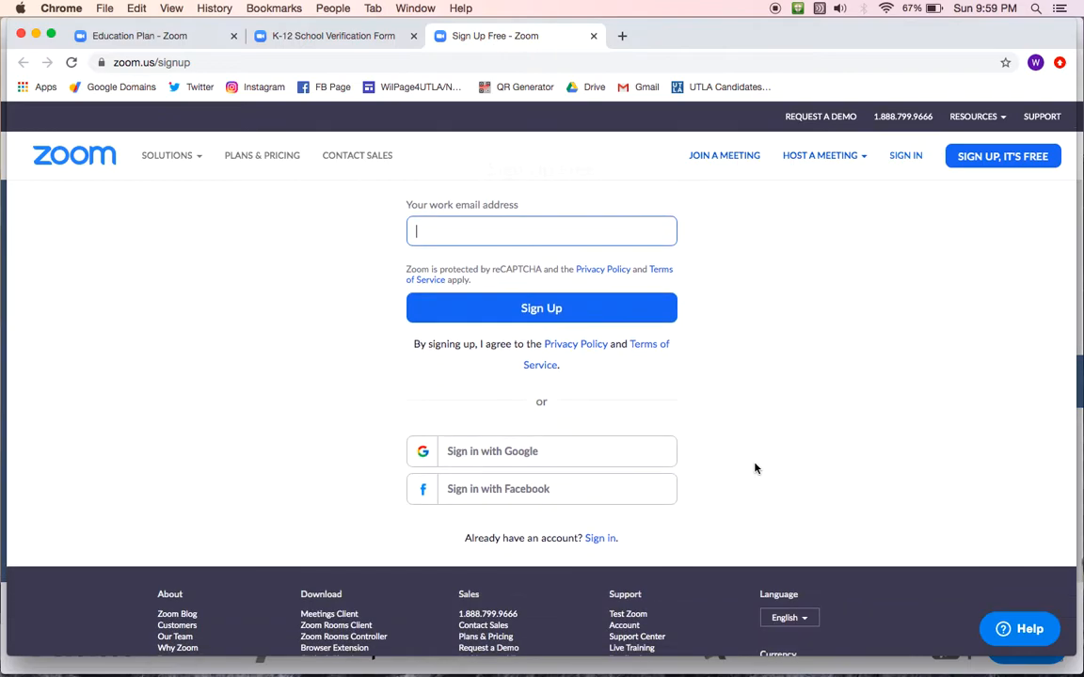
{"action": "left_click", "coordinate": [496, 457]}
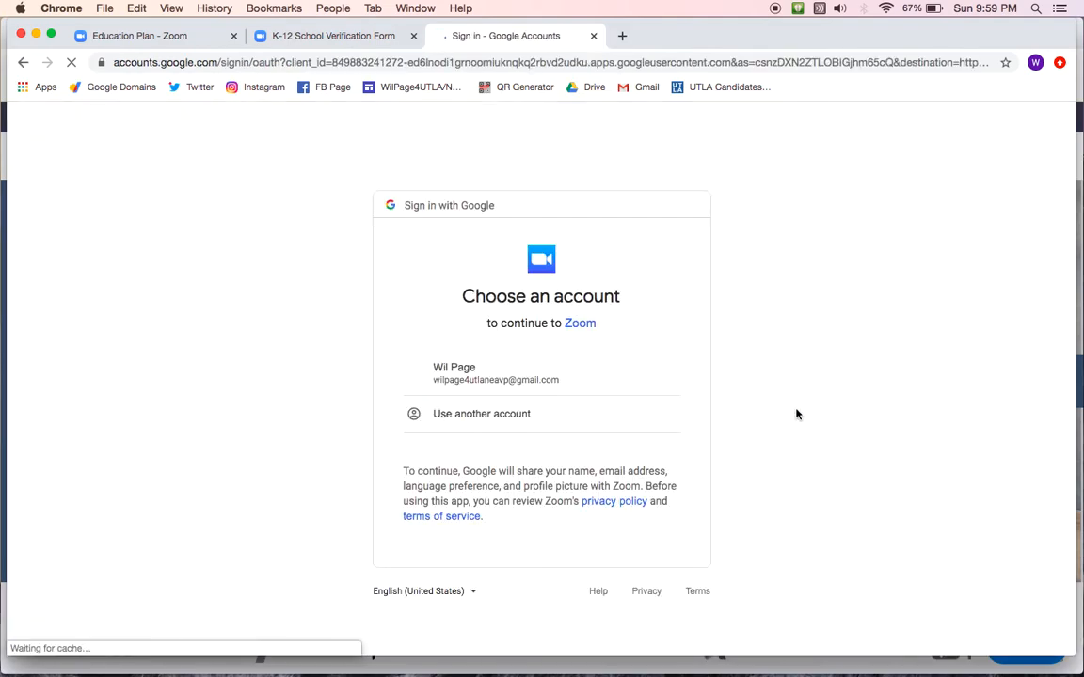
{"action": "left_click", "coordinate": [490, 380]}
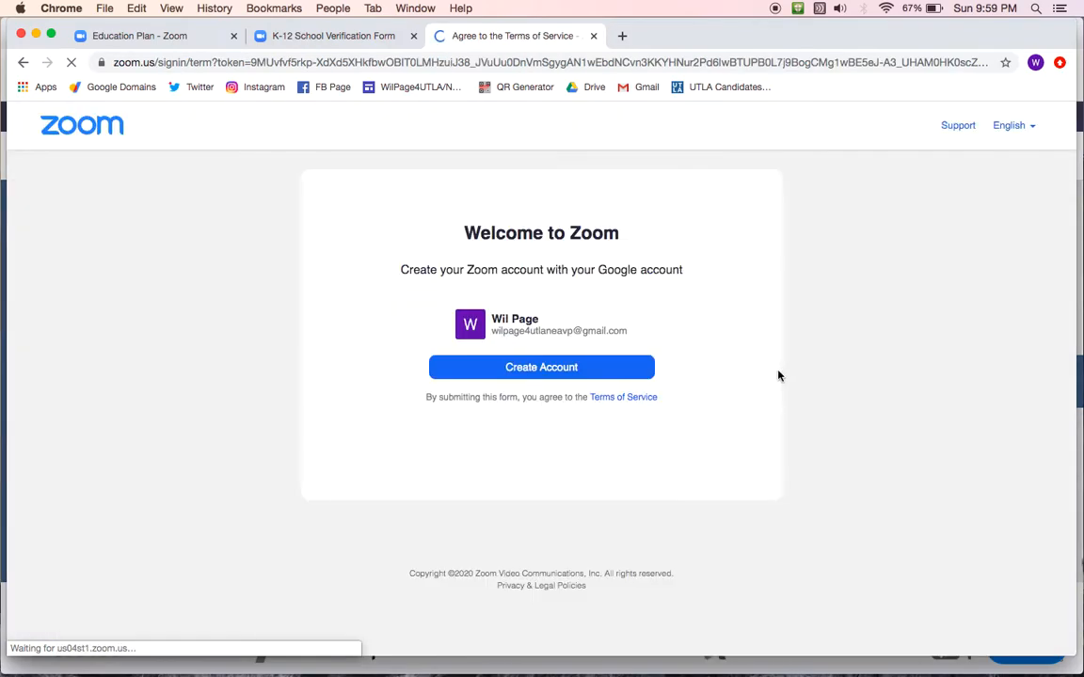
{"action": "left_click", "coordinate": [526, 368]}
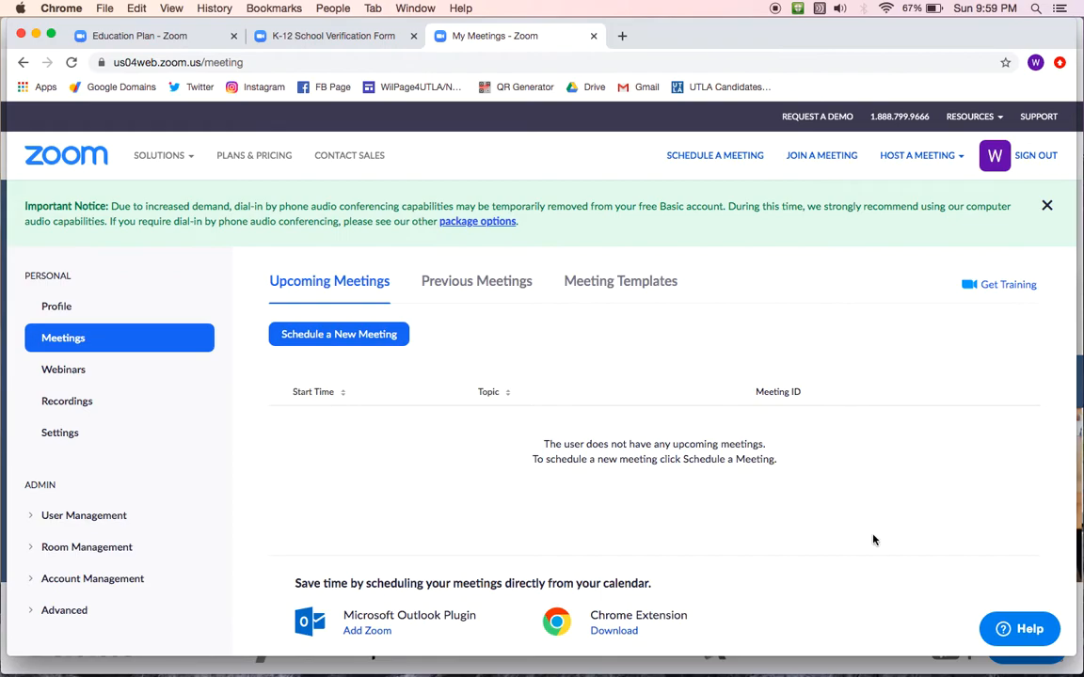
Add the Zoom Scheduler extension to Chrome from the Meetings page and accept turning on sync, closing the store page when done.
{"action": "scroll", "coordinate": [786, 562], "scroll_direction": "down", "scroll_amount": 2}
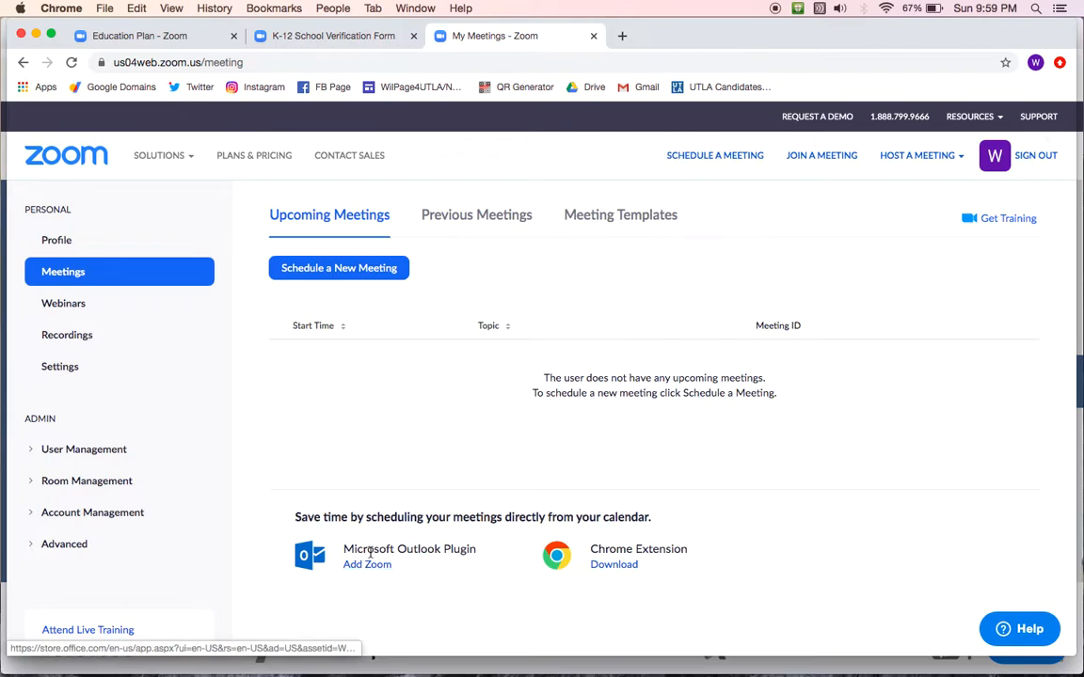
{"action": "left_click", "coordinate": [613, 566]}
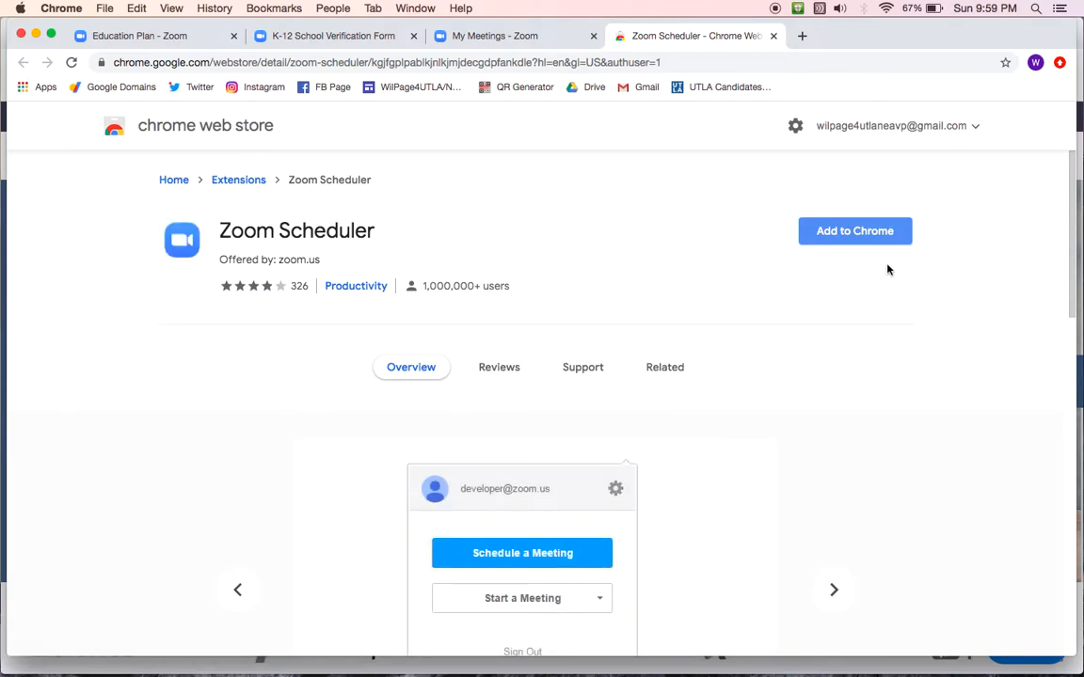
{"action": "left_click", "coordinate": [863, 233]}
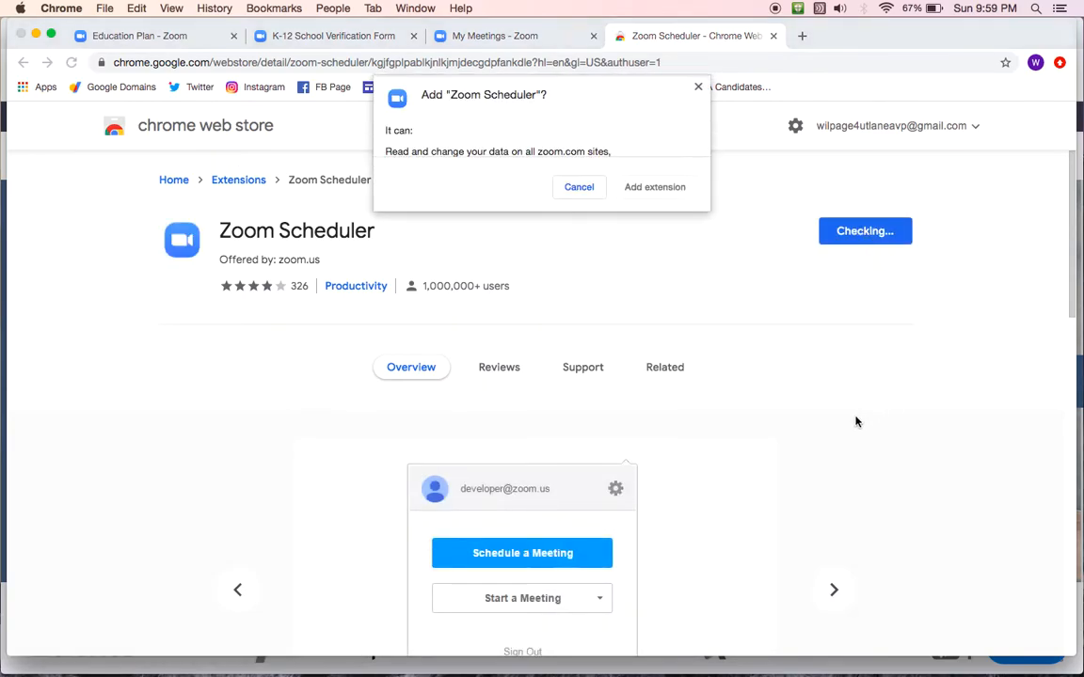
{"action": "left_click", "coordinate": [653, 187]}
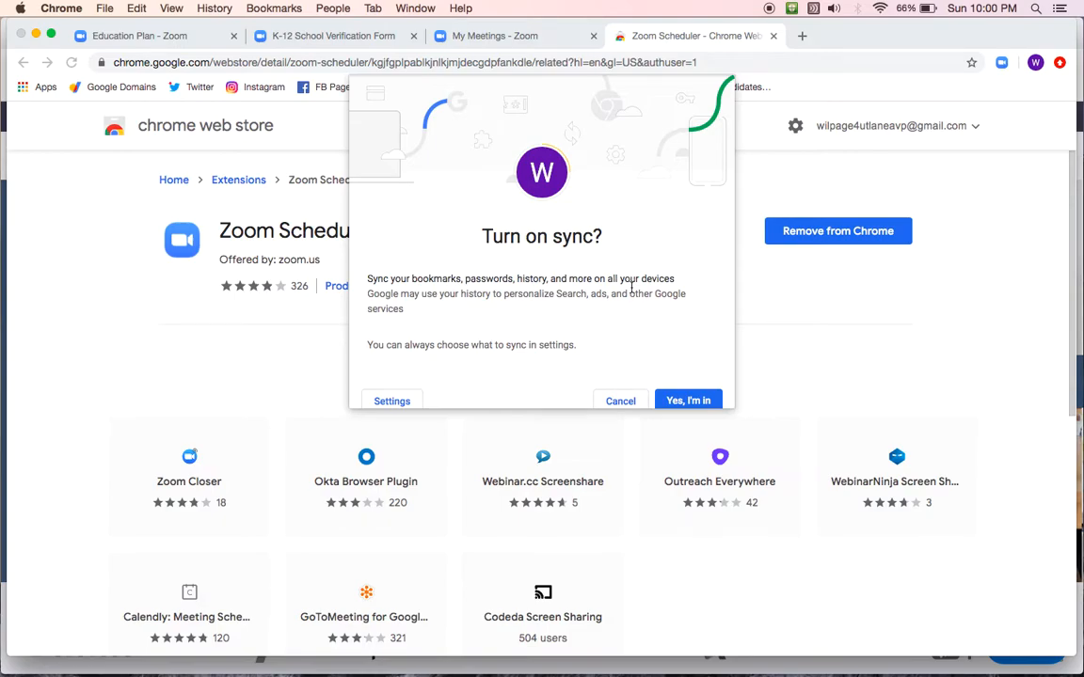
{"action": "left_click", "coordinate": [691, 403]}
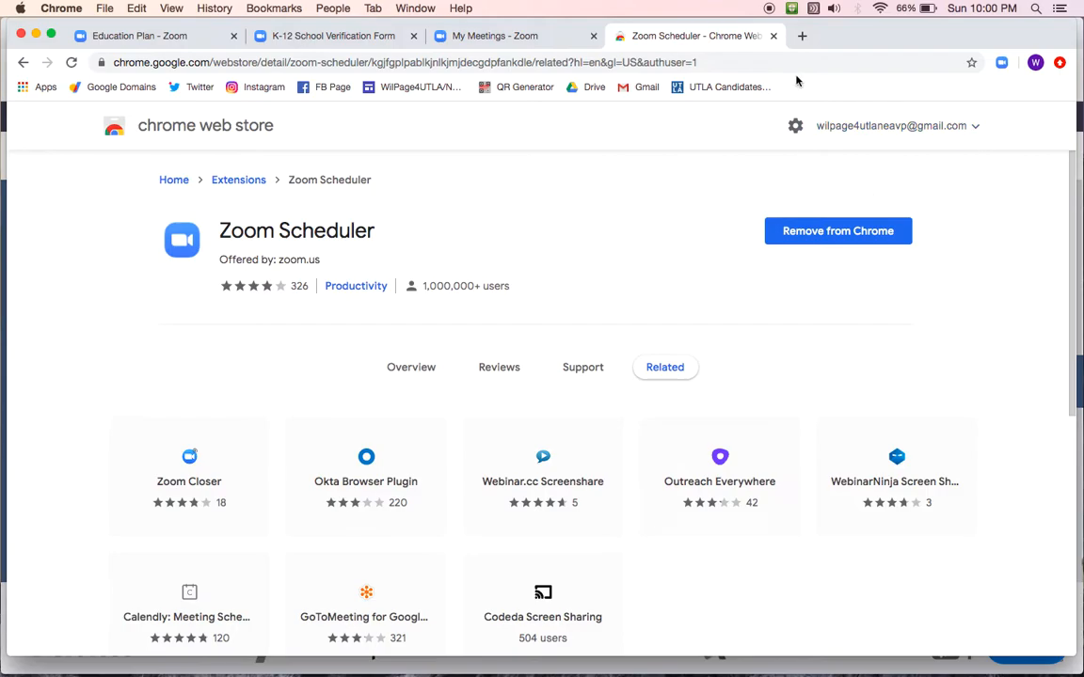
{"action": "left_click", "coordinate": [774, 36]}
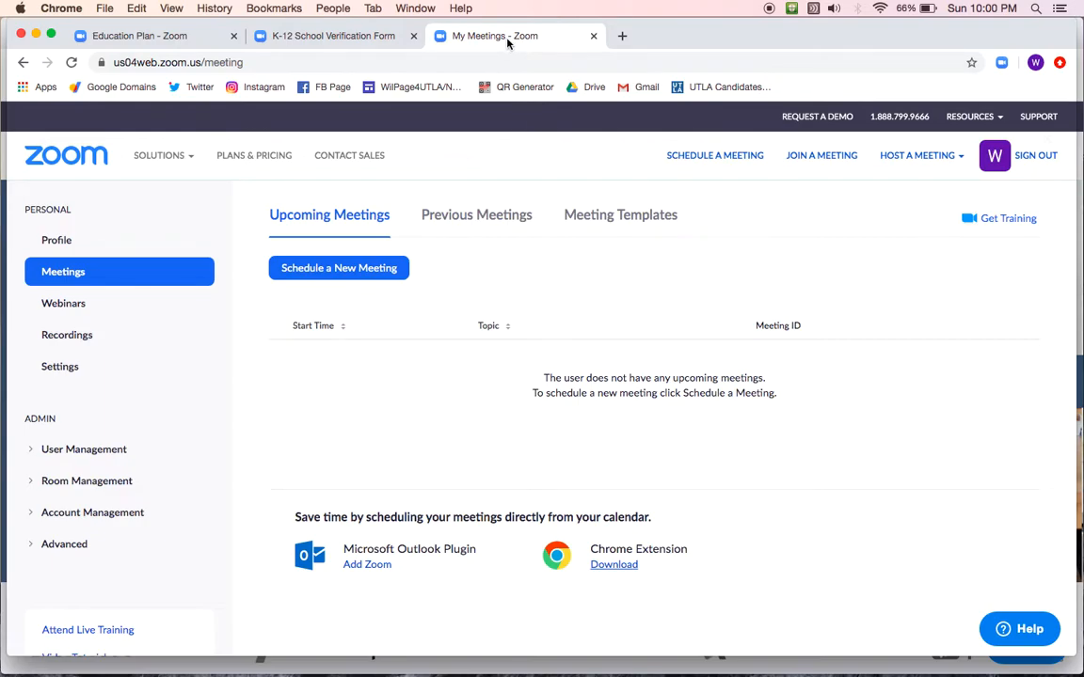
Return to the original browser window and sign in to the existing Zoom account with Google.
{"action": "left_click", "coordinate": [35, 35]}
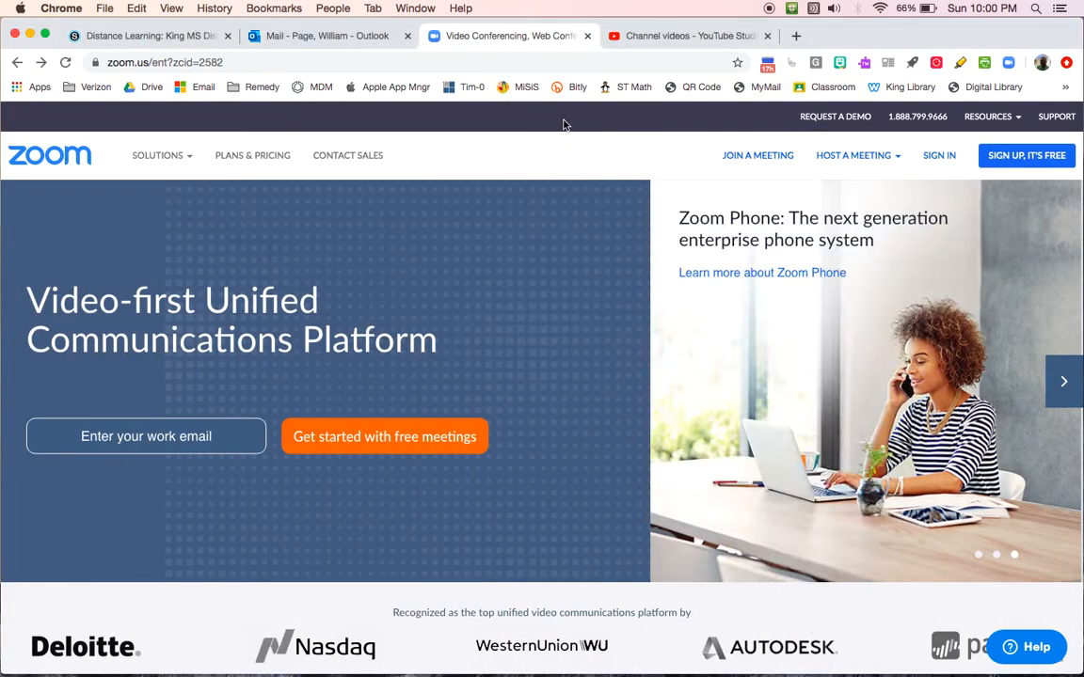
{"action": "left_click", "coordinate": [947, 159]}
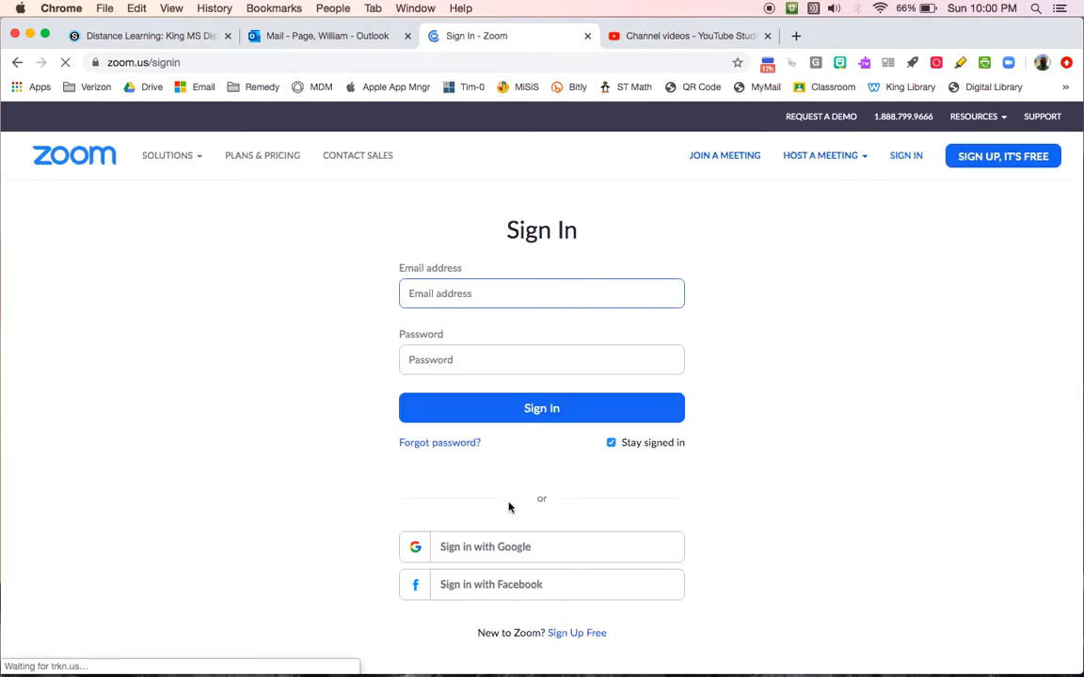
{"action": "left_click", "coordinate": [480, 551]}
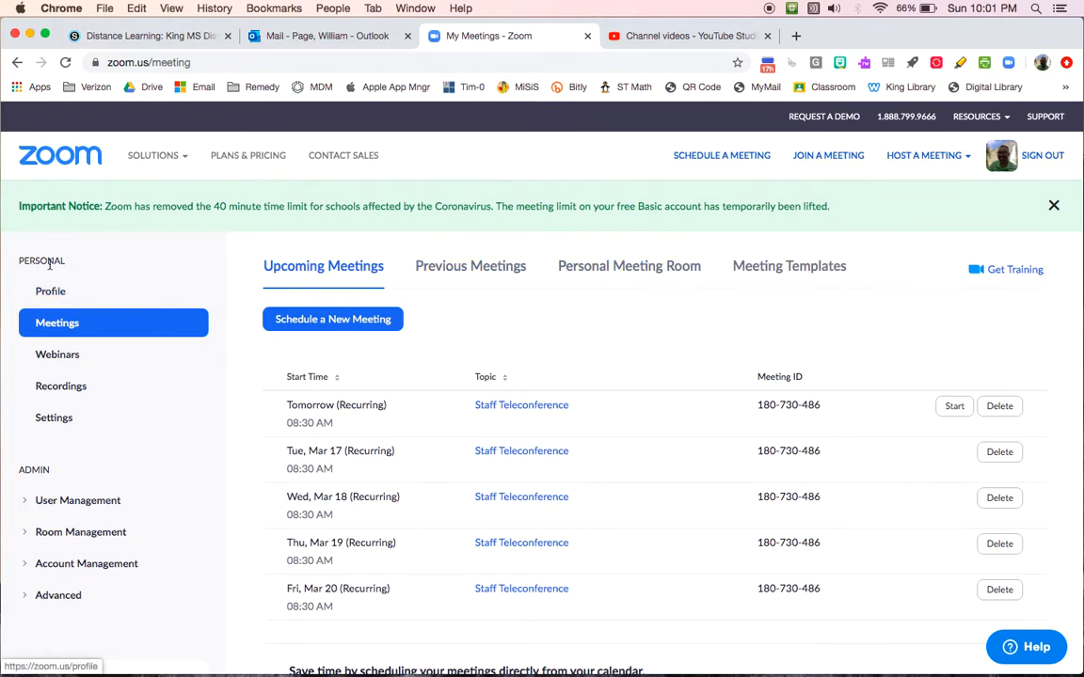
Review the account's profile page, from the personal meeting ID and user type down to the host key and signed-in devices.
{"action": "left_click", "coordinate": [59, 296]}
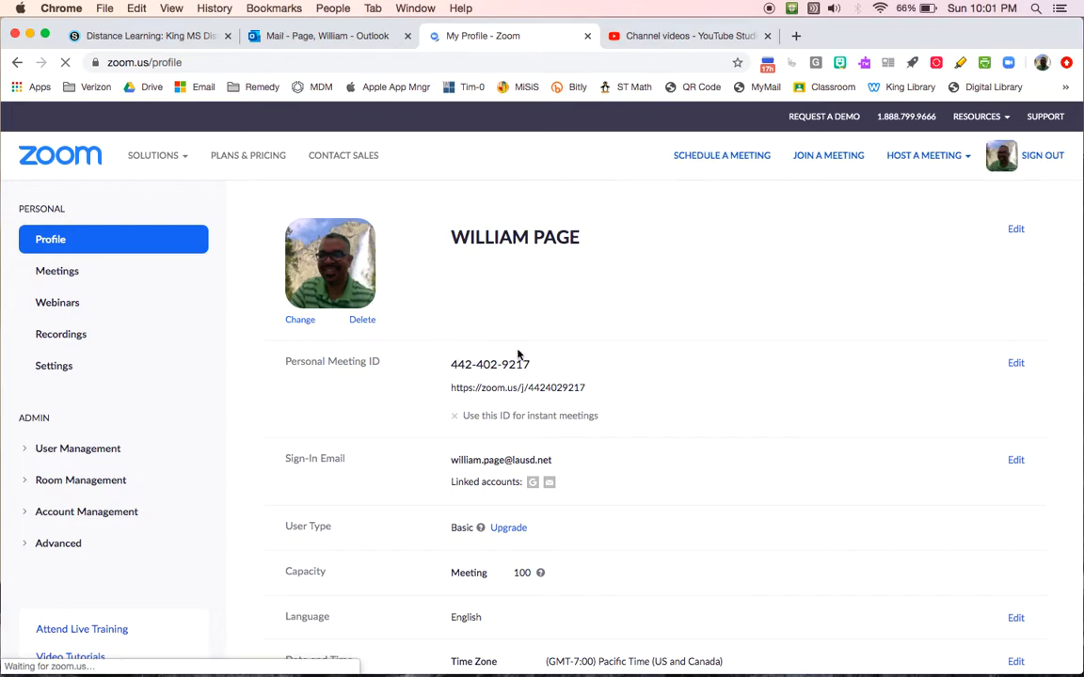
{"action": "scroll", "coordinate": [611, 440], "scroll_direction": "down", "scroll_amount": 3}
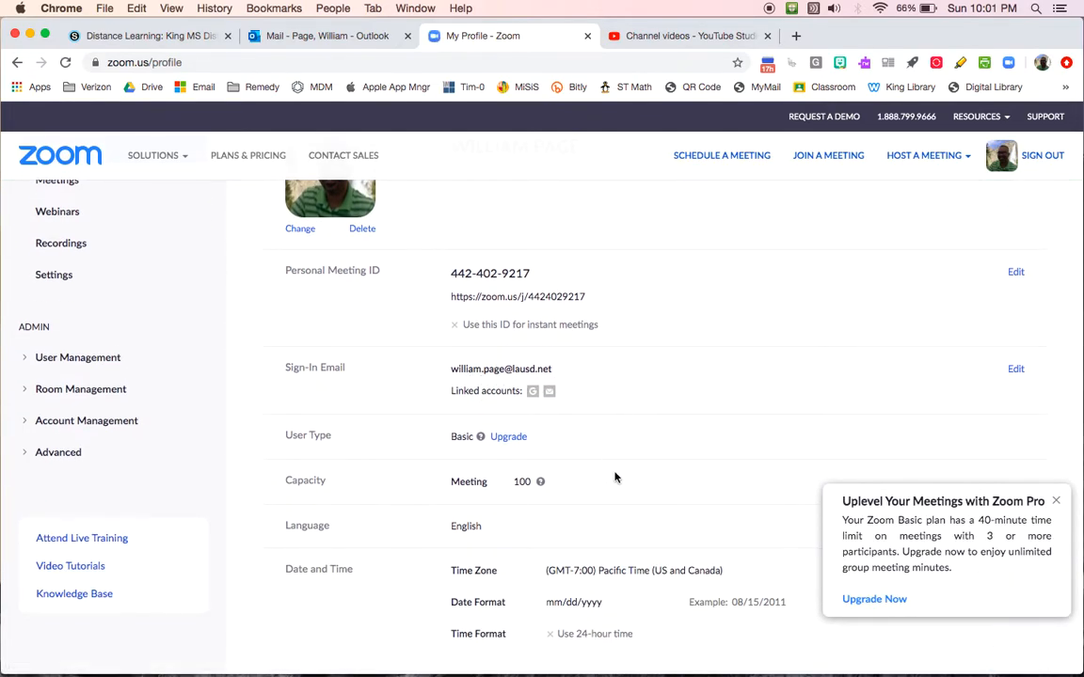
{"action": "scroll", "coordinate": [616, 475], "scroll_direction": "down", "scroll_amount": 2}
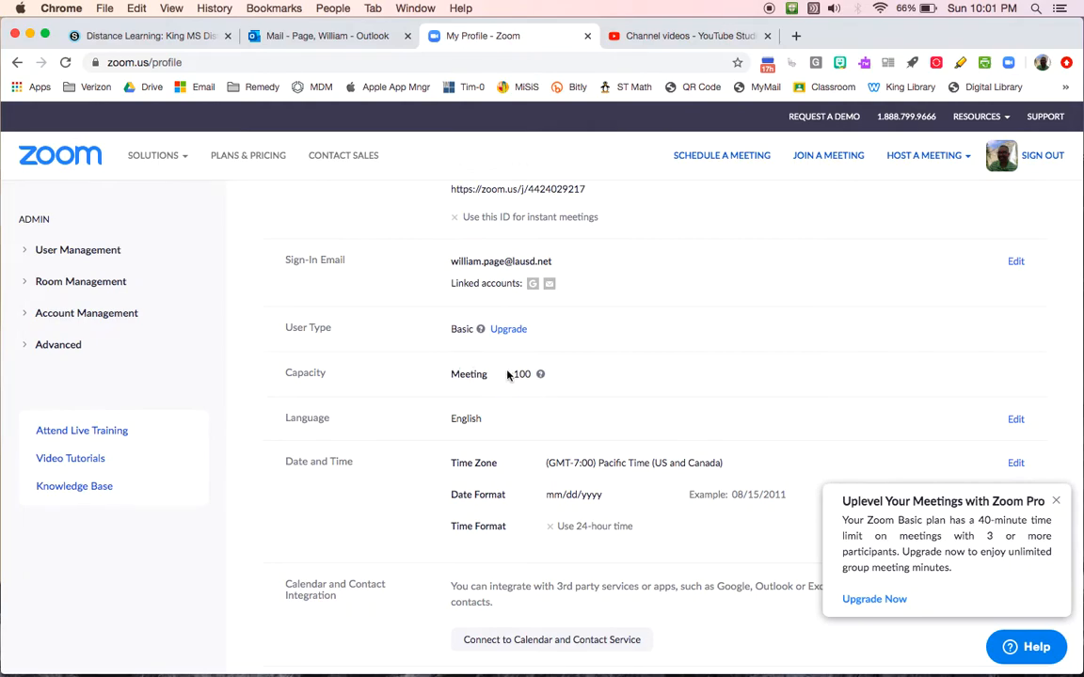
{"action": "scroll", "coordinate": [539, 376], "scroll_direction": "down", "scroll_amount": 3}
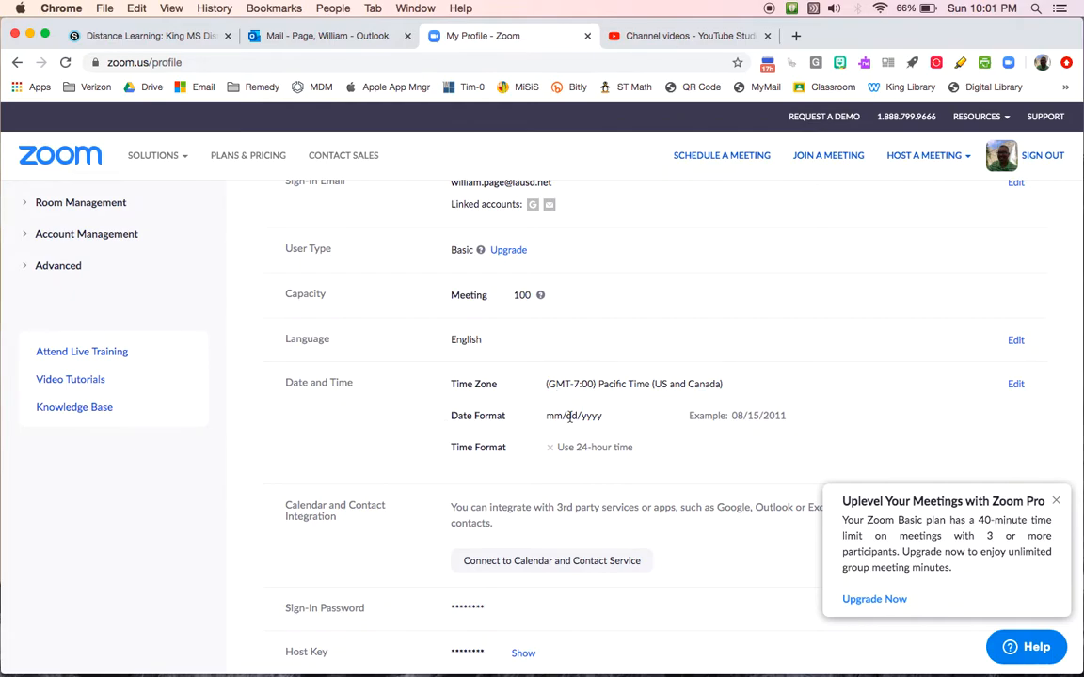
{"action": "scroll", "coordinate": [585, 465], "scroll_direction": "down", "scroll_amount": 4}
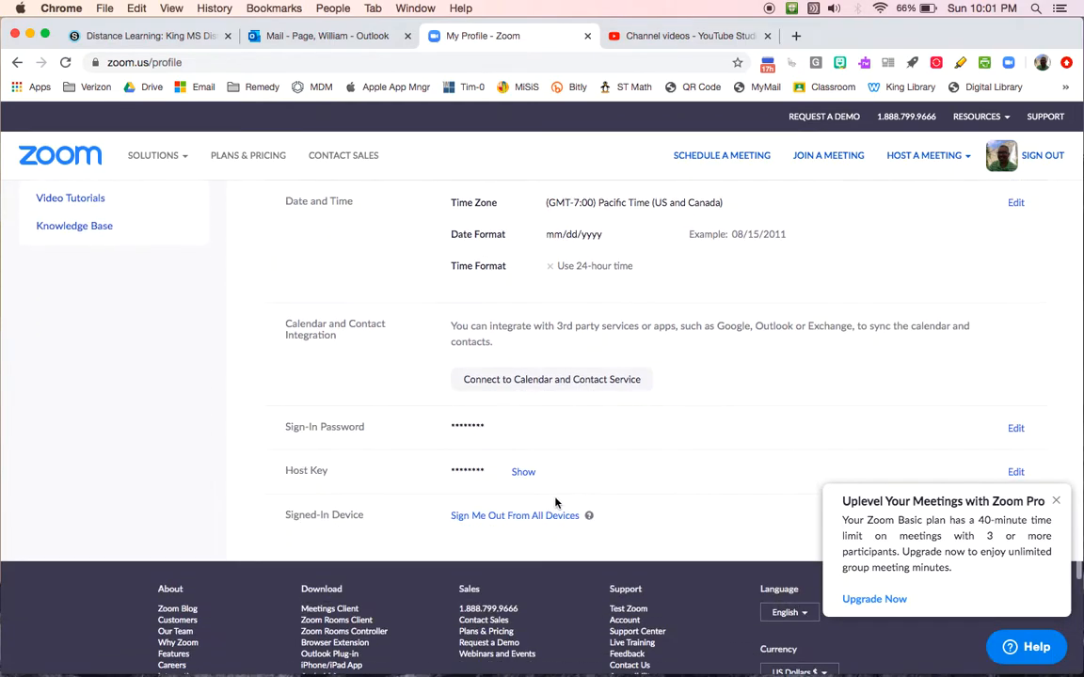
{"action": "scroll", "coordinate": [550, 436], "scroll_direction": "up", "scroll_amount": 10}
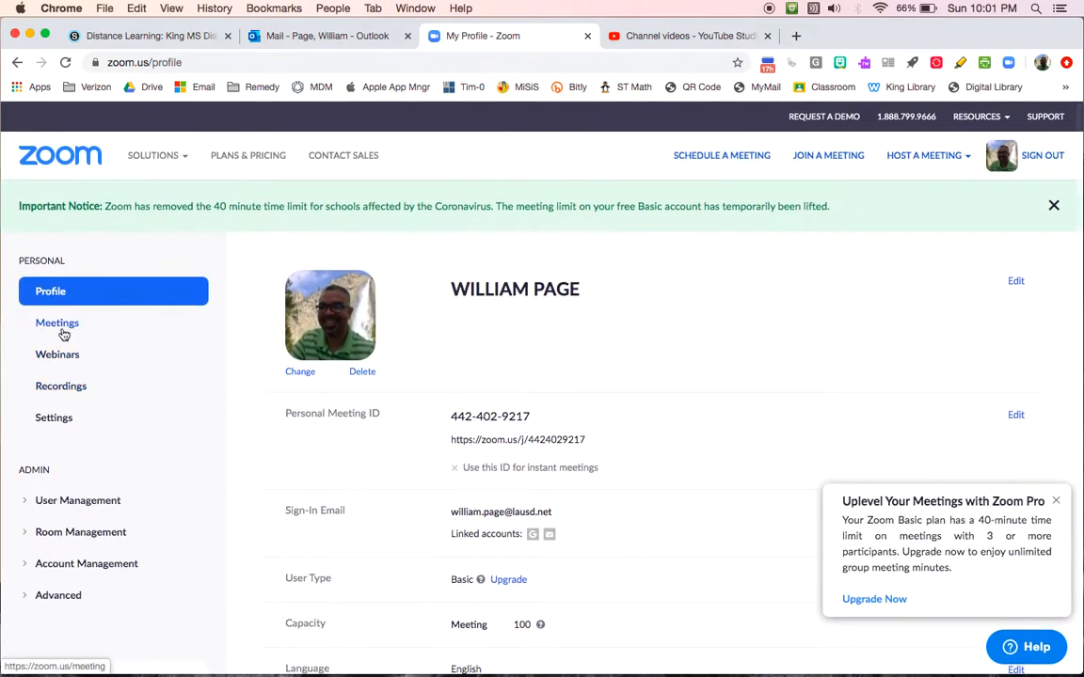
Start scheduling a new meeting and set its topic to "Zoom Set Up".
{"action": "left_click", "coordinate": [58, 324]}
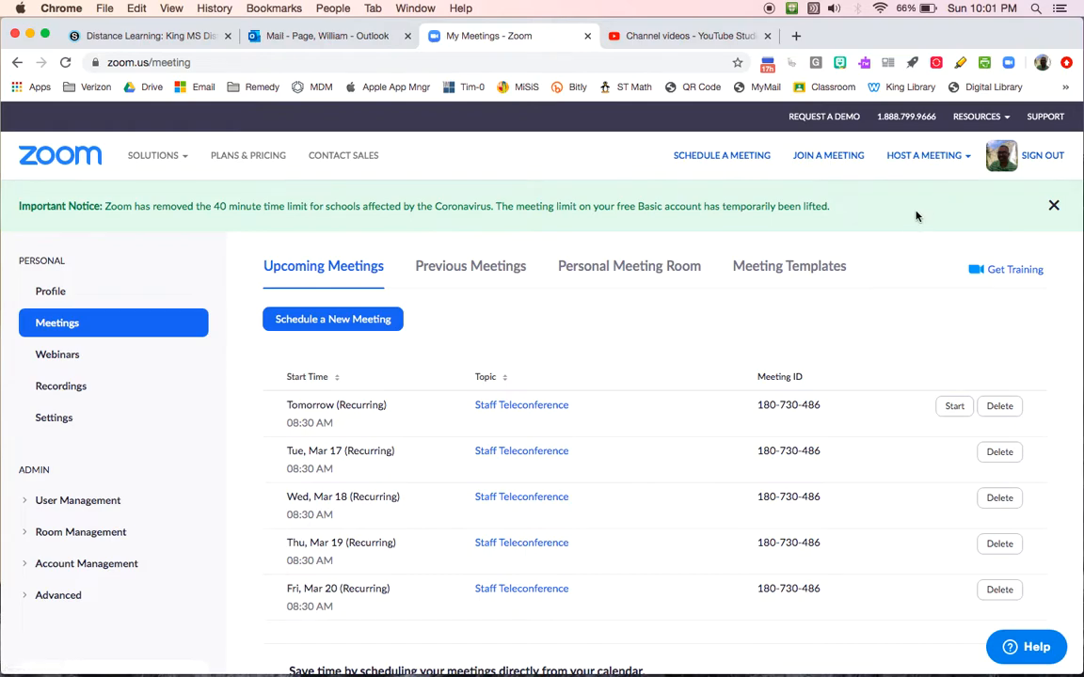
{"action": "mouse_move", "coordinate": [937, 162]}
{"action": "left_click", "coordinate": [320, 322]}
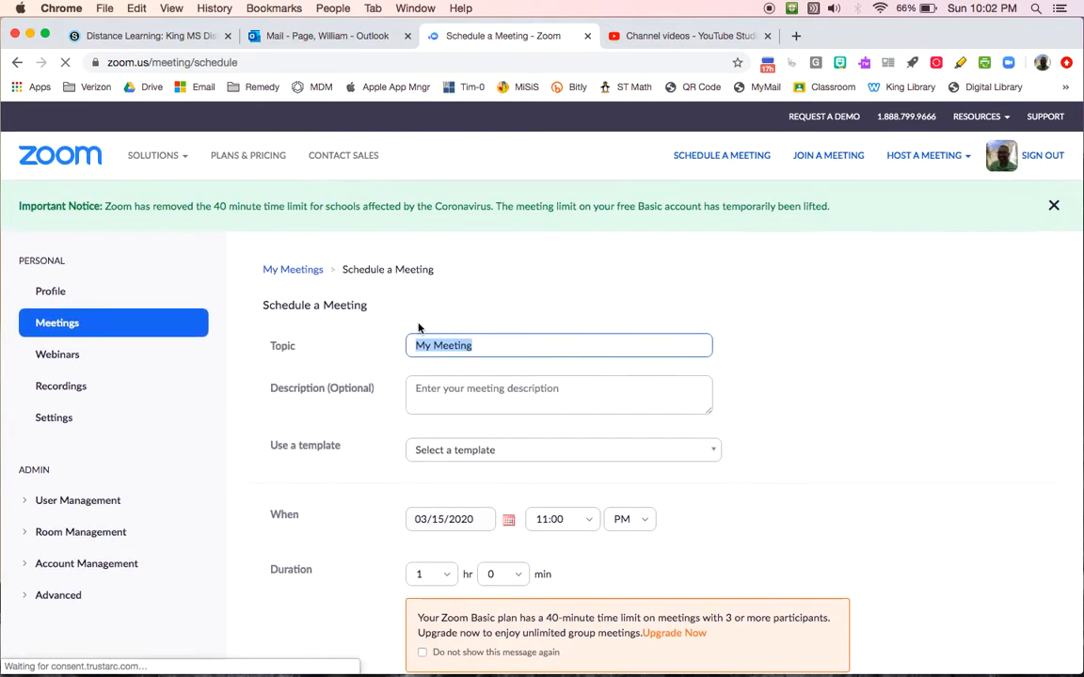
{"action": "left_click", "coordinate": [485, 345]}
{"action": "left_click_drag", "start_coordinate": [485, 345], "coordinate": [412, 345]}
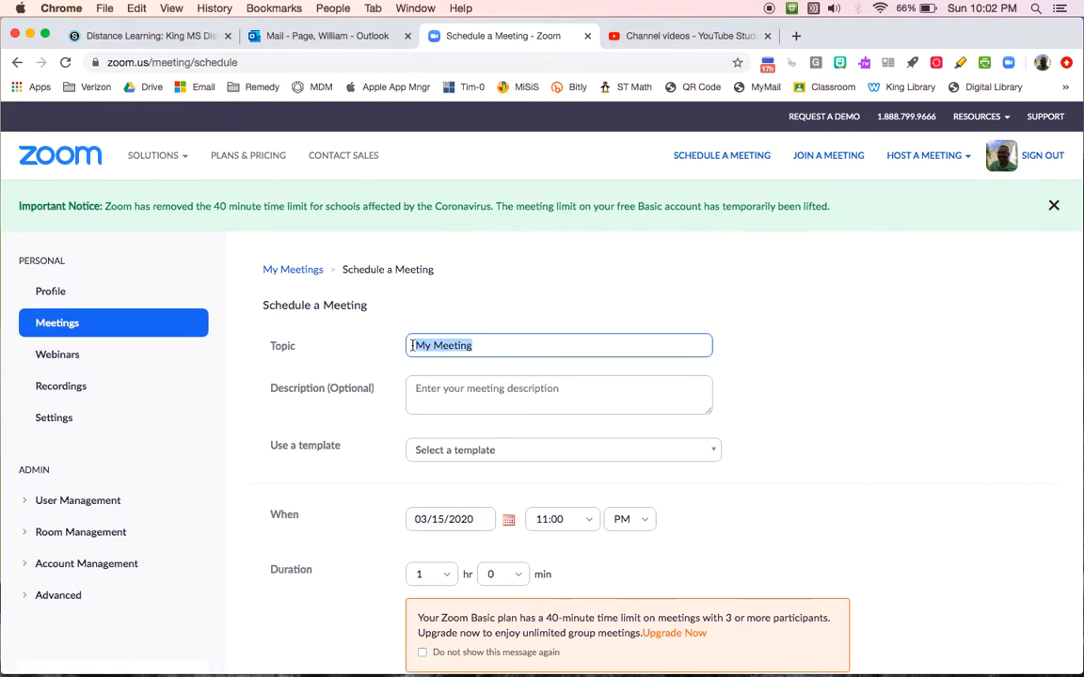
{"action": "type", "text": "Zoo"}
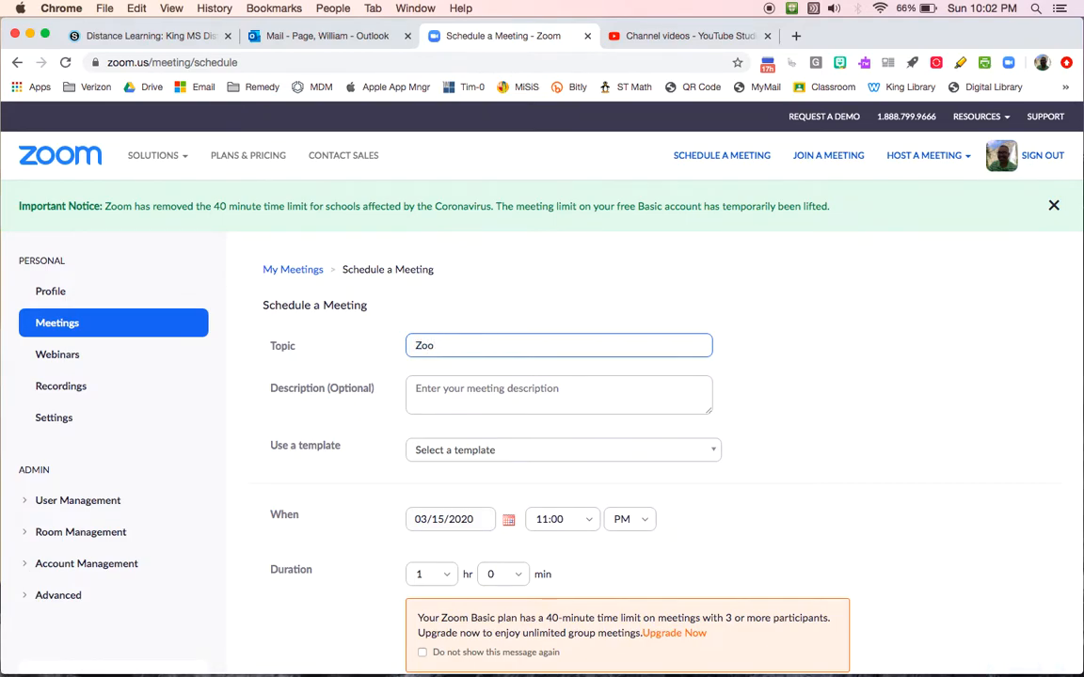
{"action": "type", "text": "m Set Up"}
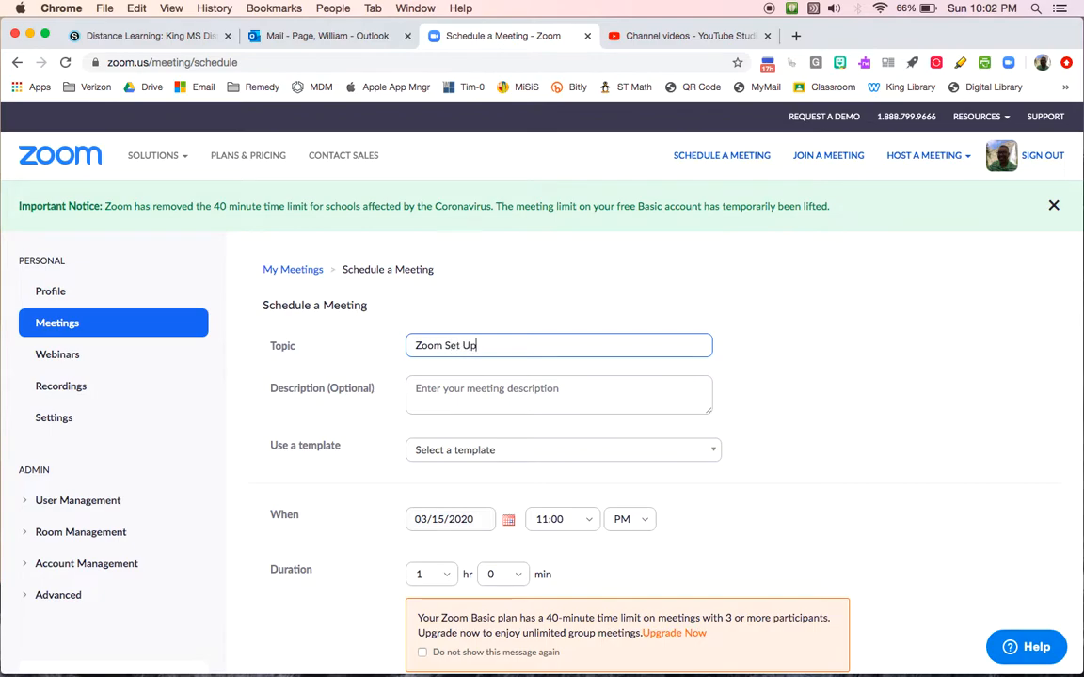
Fill in the meeting's optional description with "Description of meeting".
{"action": "left_click", "coordinate": [453, 392]}
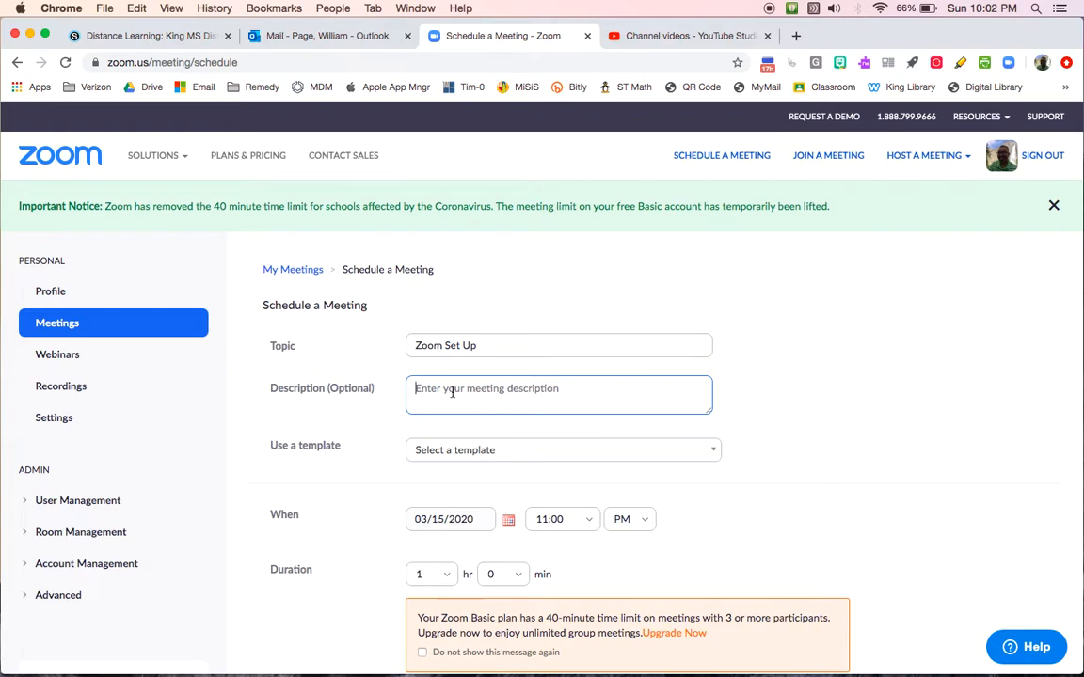
{"action": "type", "text": "Description of meeting"}
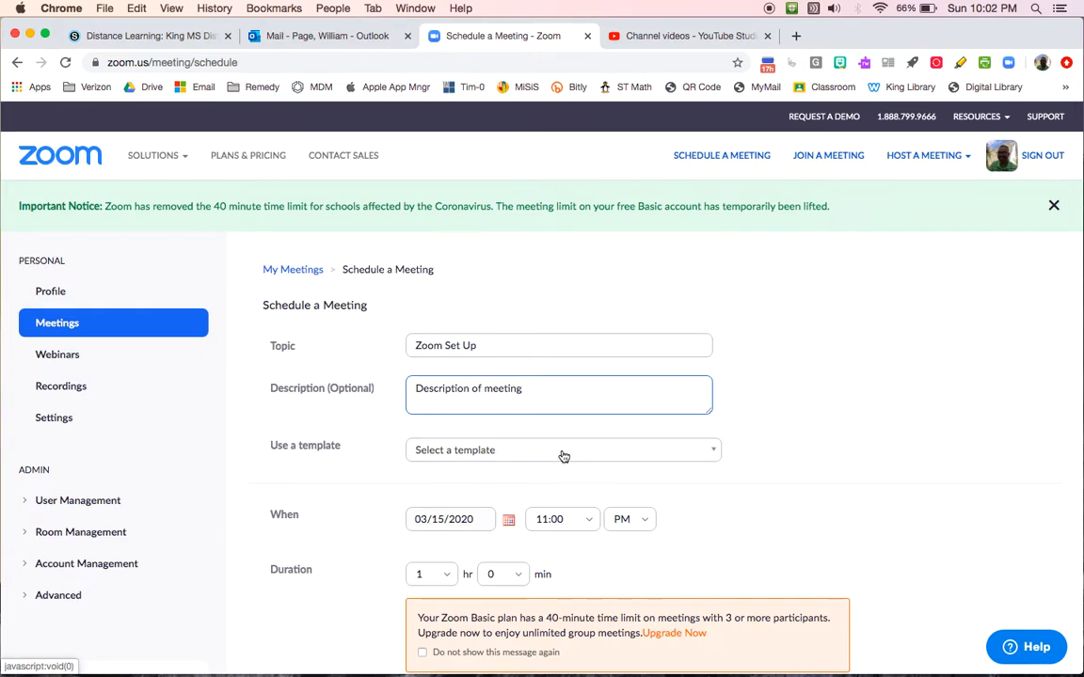
{"action": "scroll", "coordinate": [807, 460], "scroll_direction": "down", "scroll_amount": 1}
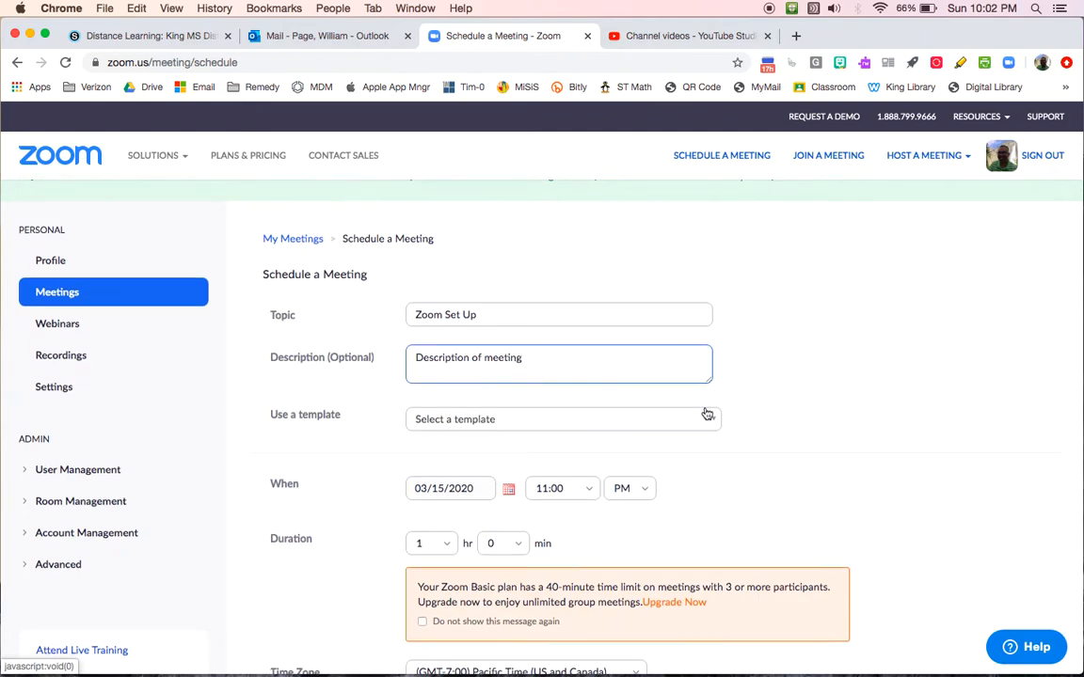
Set the meeting's start time to 10:00 PM.
{"action": "scroll", "coordinate": [706, 413], "scroll_direction": "down", "scroll_amount": 3}
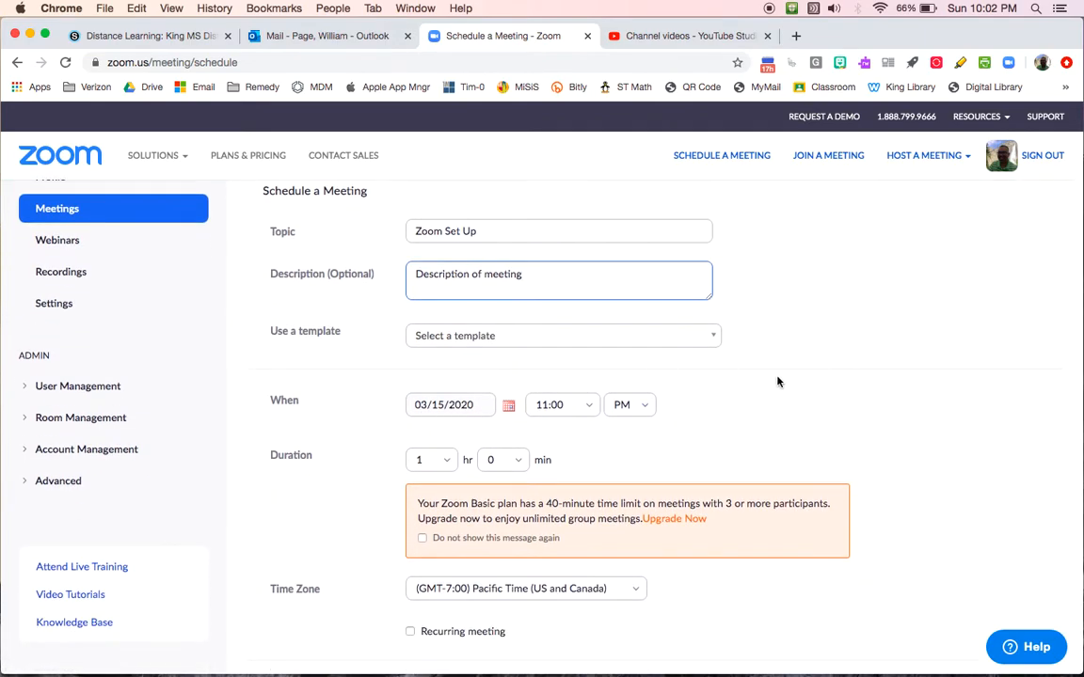
{"action": "scroll", "coordinate": [821, 354], "scroll_direction": "down", "scroll_amount": 3}
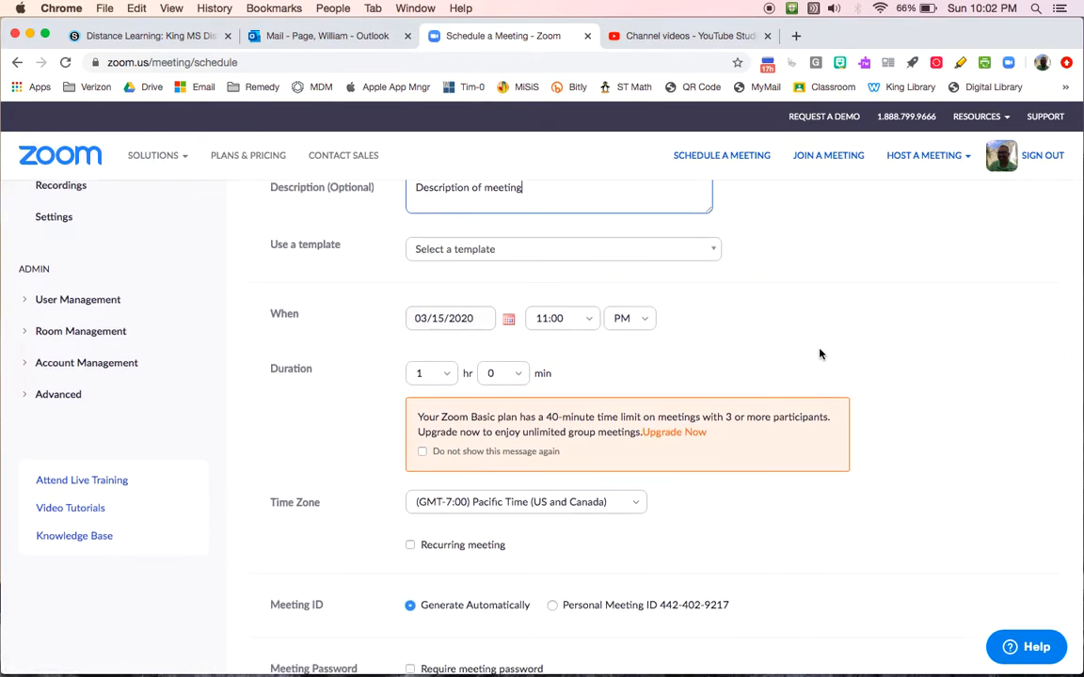
{"action": "left_click", "coordinate": [455, 324]}
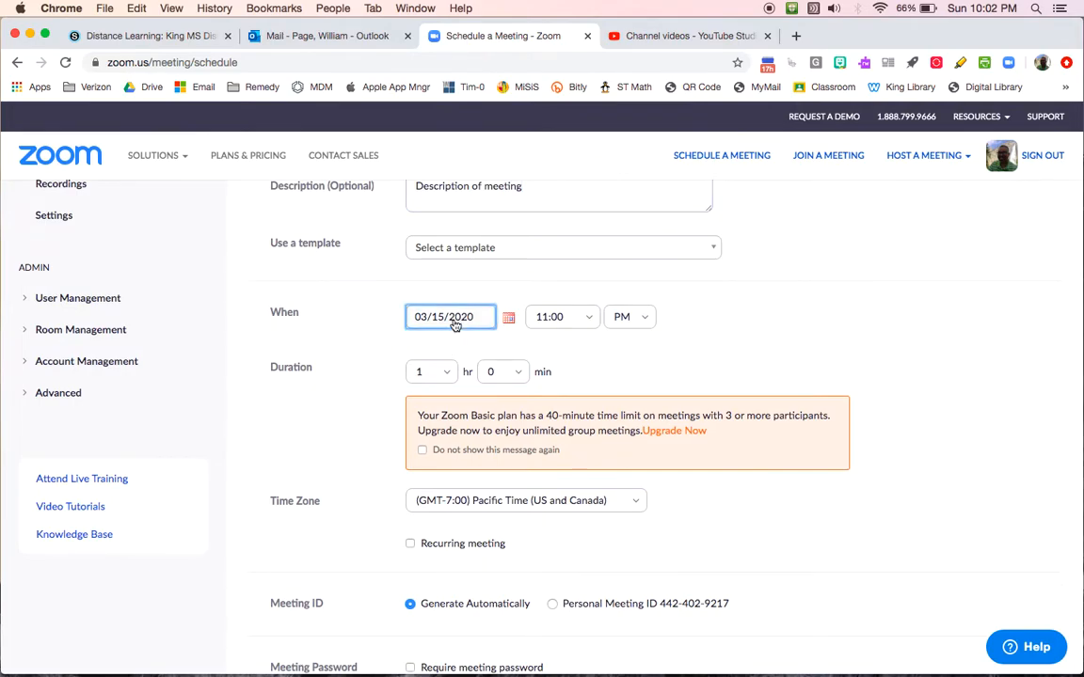
{"action": "left_click", "coordinate": [591, 321]}
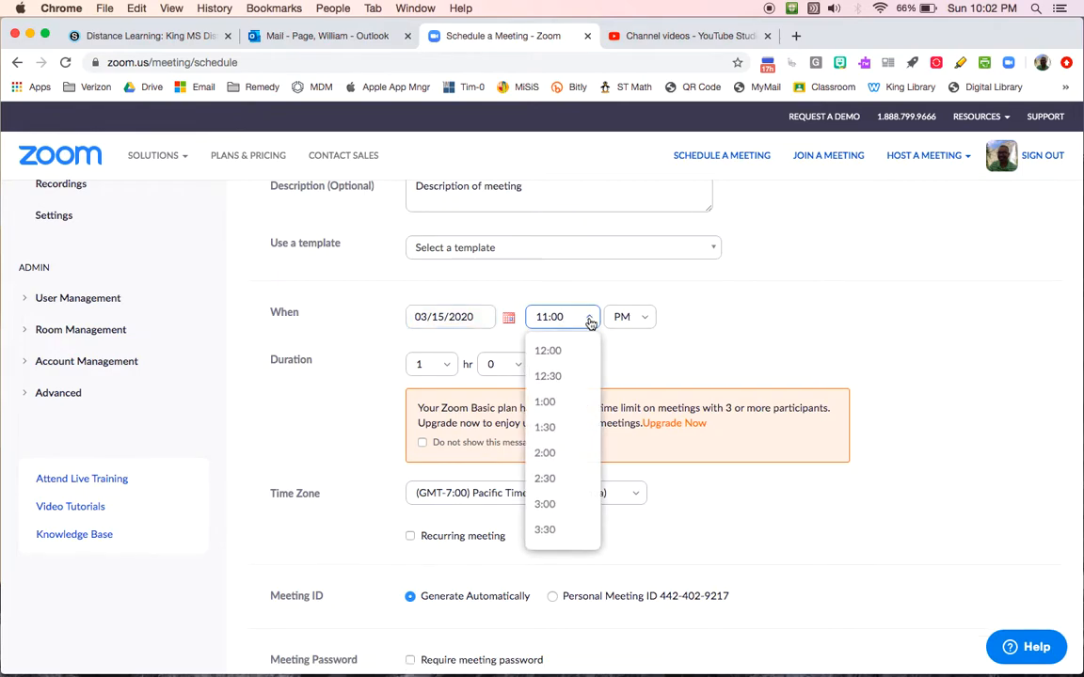
{"action": "scroll", "coordinate": [556, 473], "scroll_direction": "down", "scroll_amount": 5}
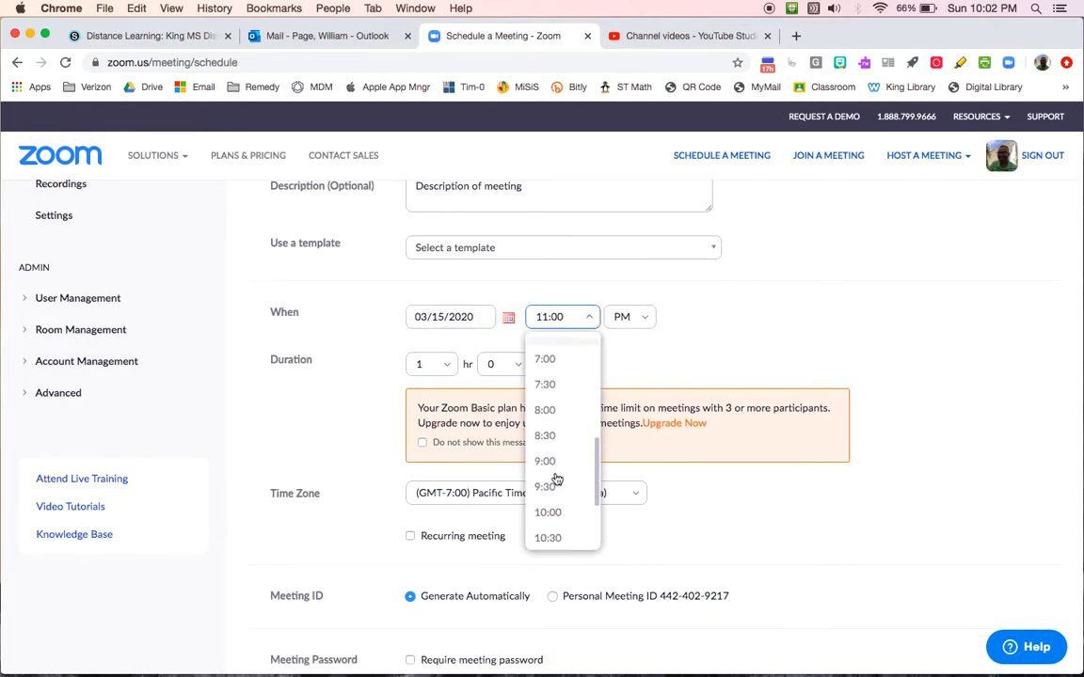
{"action": "left_click", "coordinate": [552, 454]}
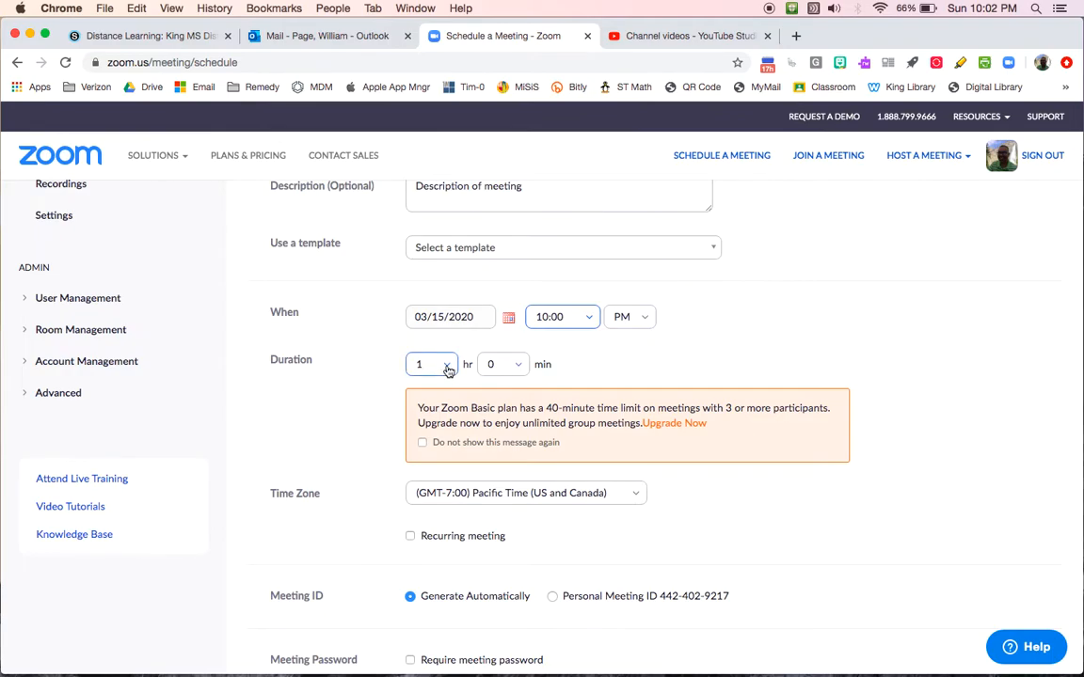
{"action": "scroll", "coordinate": [553, 377], "scroll_direction": "down", "scroll_amount": 2}
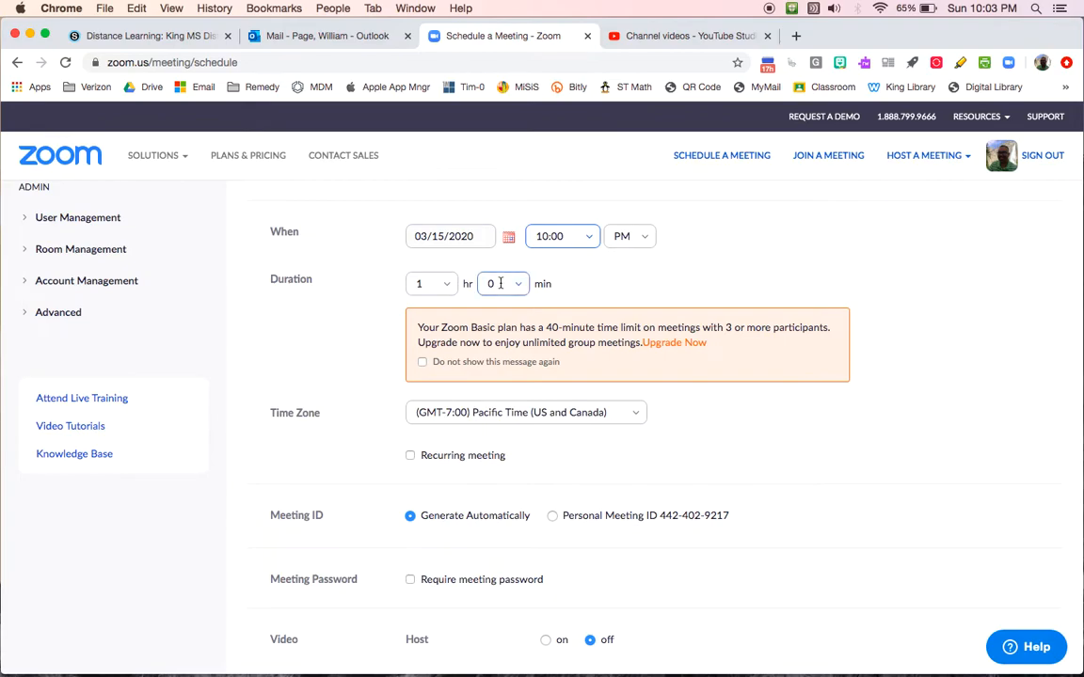
Switch to the other Chrome profile's window and review the K-12 School Verification Form, from its sign-up steps to the School Information fields.
{"action": "left_click_drag", "start_coordinate": [847, 33], "coordinate": [855, 133]}
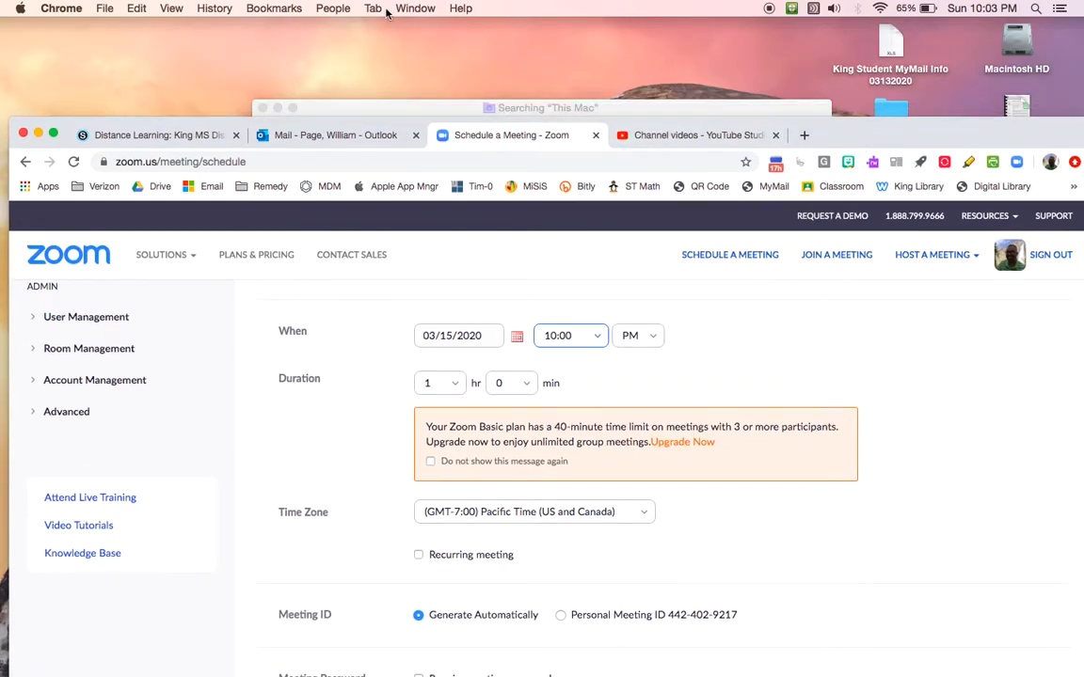
{"action": "left_click", "coordinate": [331, 9]}
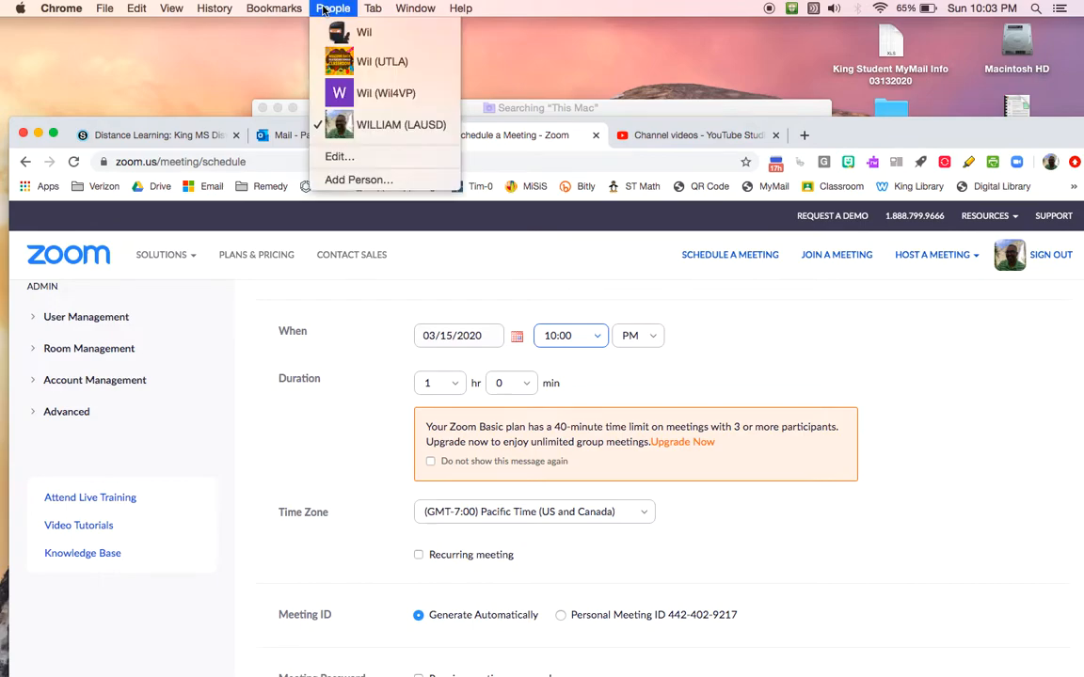
{"action": "left_click", "coordinate": [381, 93]}
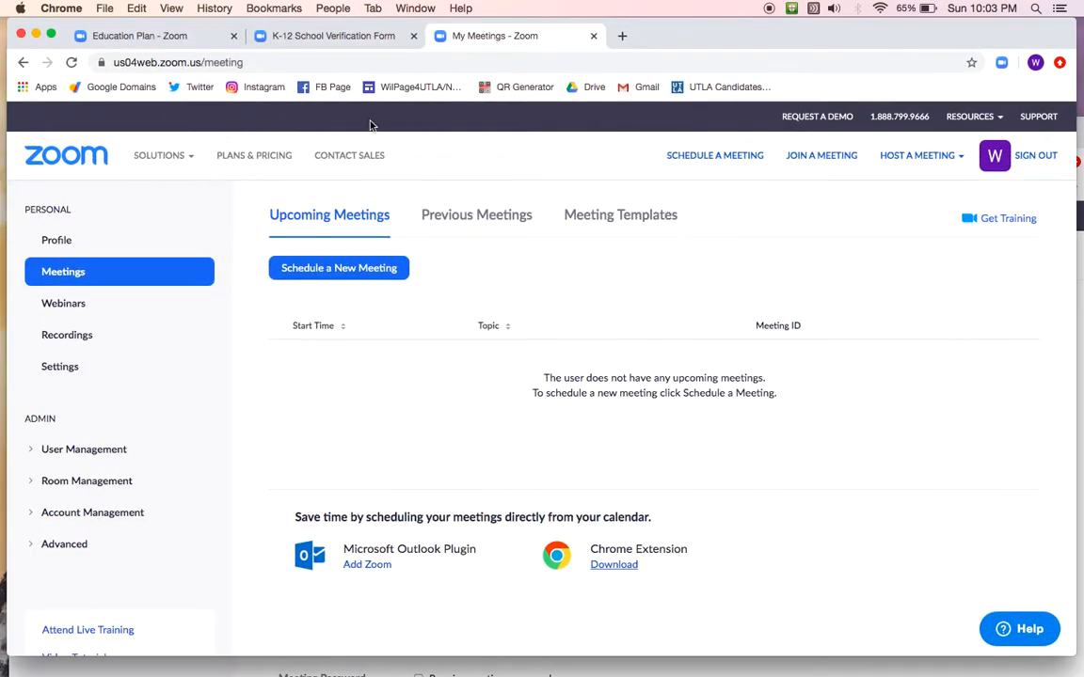
{"action": "left_click", "coordinate": [314, 38]}
{"action": "scroll", "coordinate": [602, 539], "scroll_direction": "down", "scroll_amount": 5}
{"action": "scroll", "coordinate": [600, 539], "scroll_direction": "up", "scroll_amount": 6}
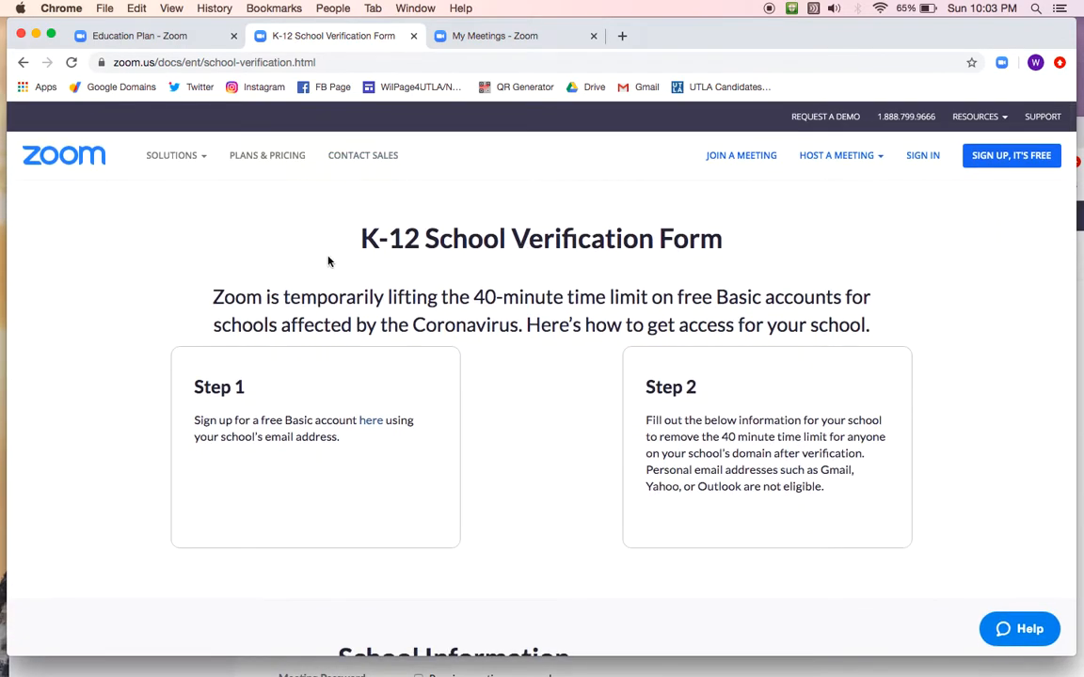
{"action": "scroll", "coordinate": [618, 282], "scroll_direction": "down", "scroll_amount": 5}
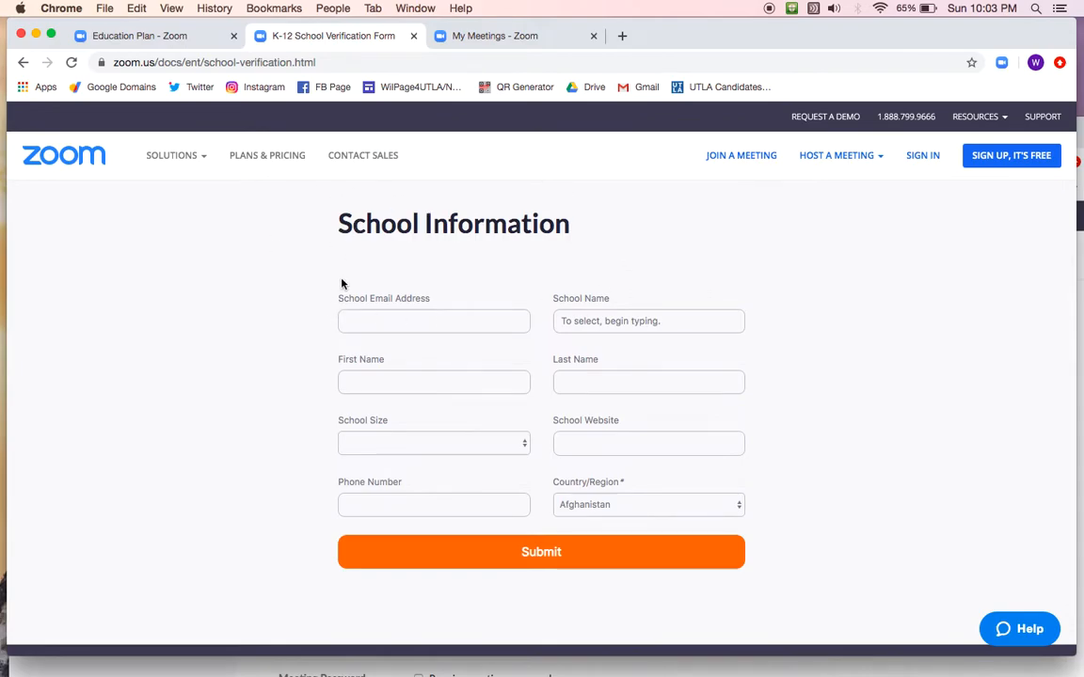
{"action": "left_click", "coordinate": [364, 322]}
{"action": "left_click", "coordinate": [605, 320]}
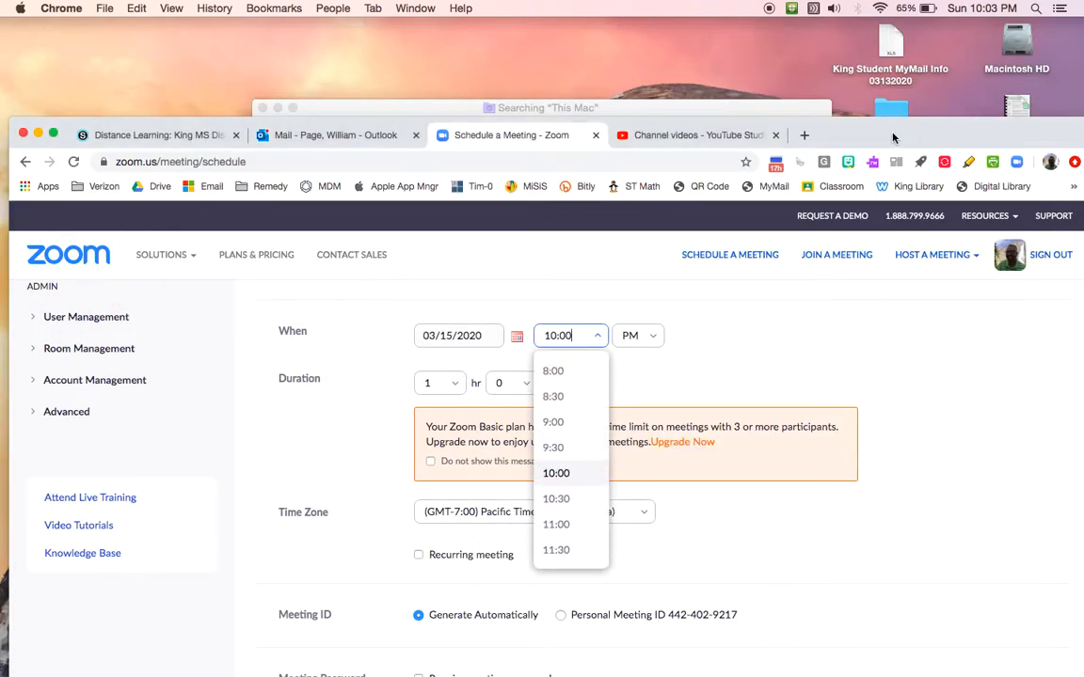
Return to the meeting scheduling form and turn video on for both the host and the participants.
{"action": "left_click_drag", "start_coordinate": [894, 138], "coordinate": [892, 46]}
{"action": "left_click", "coordinate": [749, 422]}
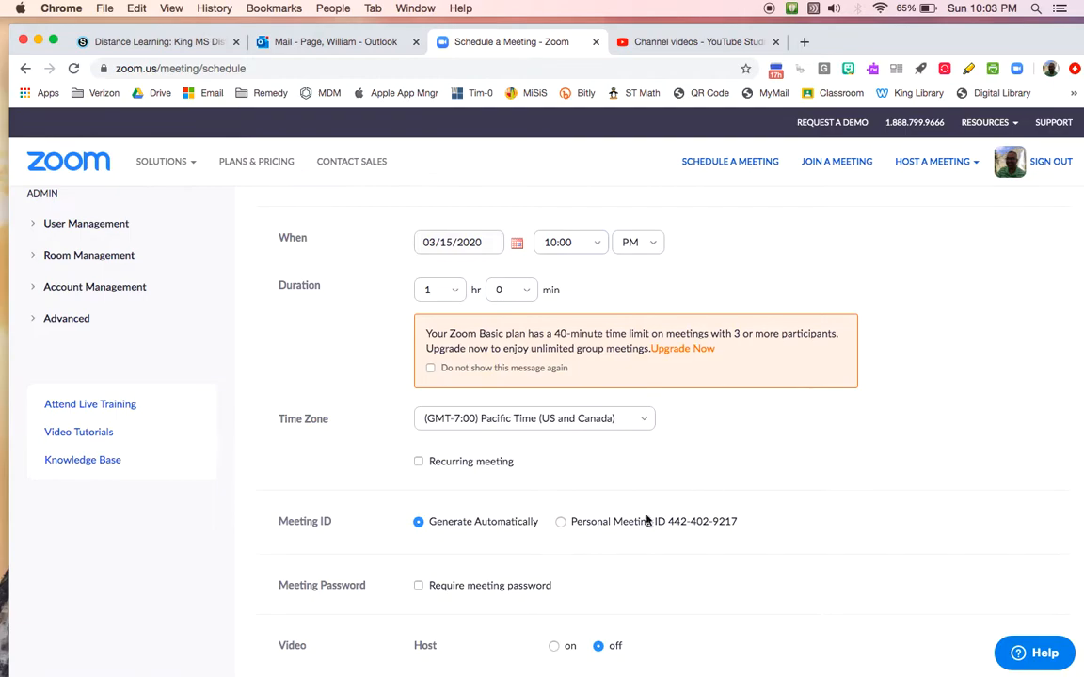
{"action": "scroll", "coordinate": [649, 545], "scroll_direction": "down", "scroll_amount": 4}
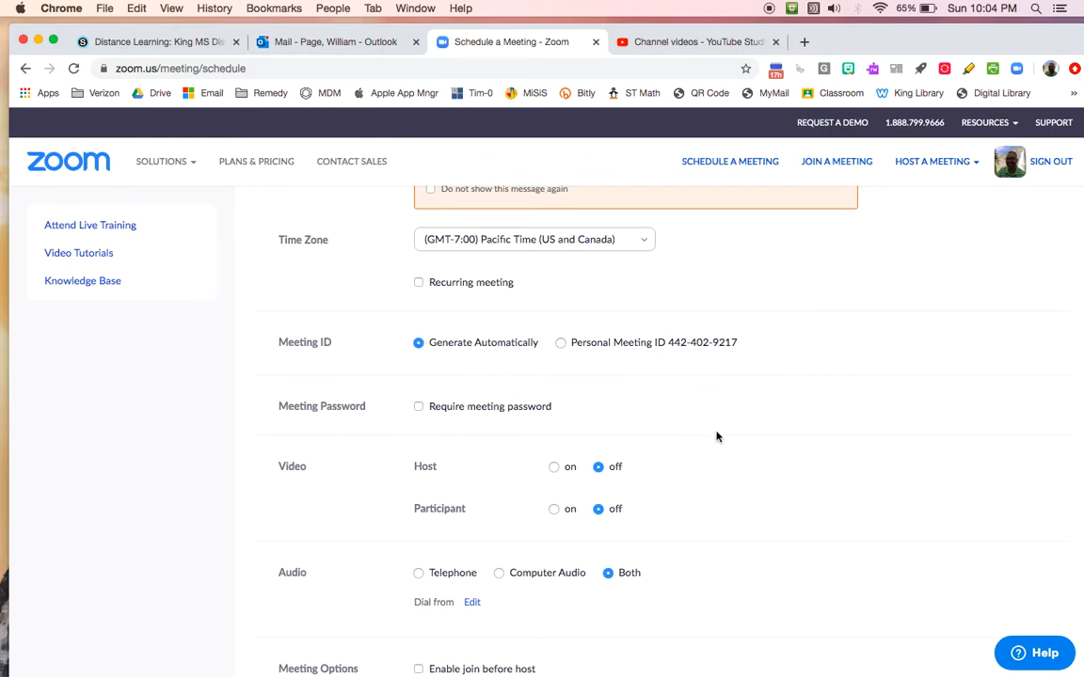
{"action": "scroll", "coordinate": [716, 435], "scroll_direction": "down", "scroll_amount": 1}
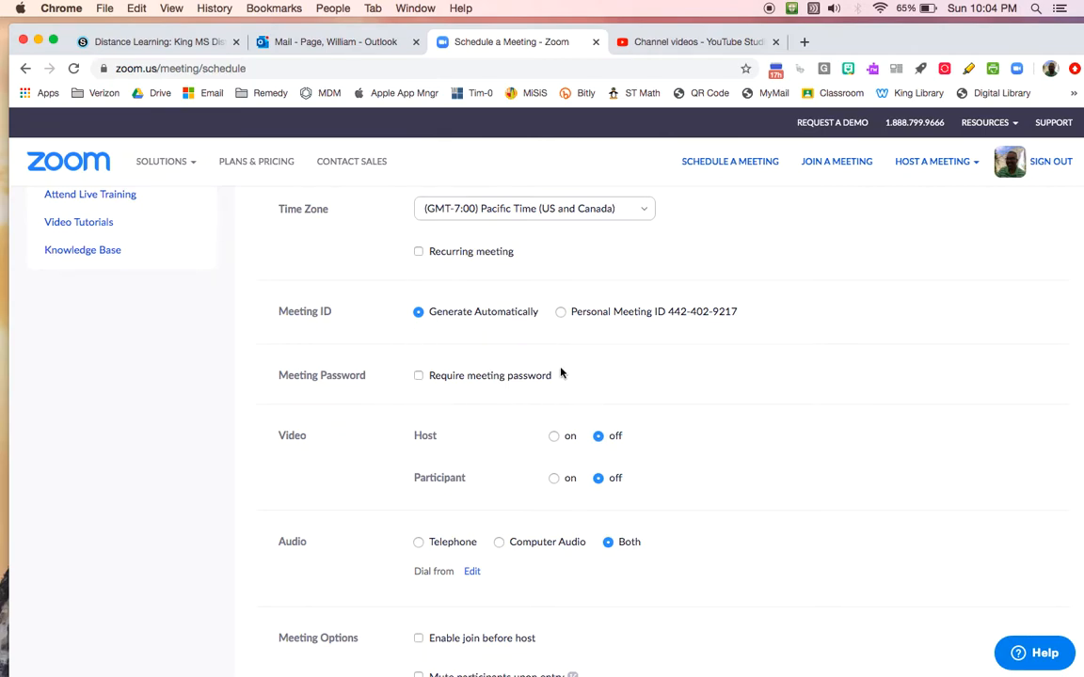
{"action": "scroll", "coordinate": [706, 461], "scroll_direction": "down", "scroll_amount": 2}
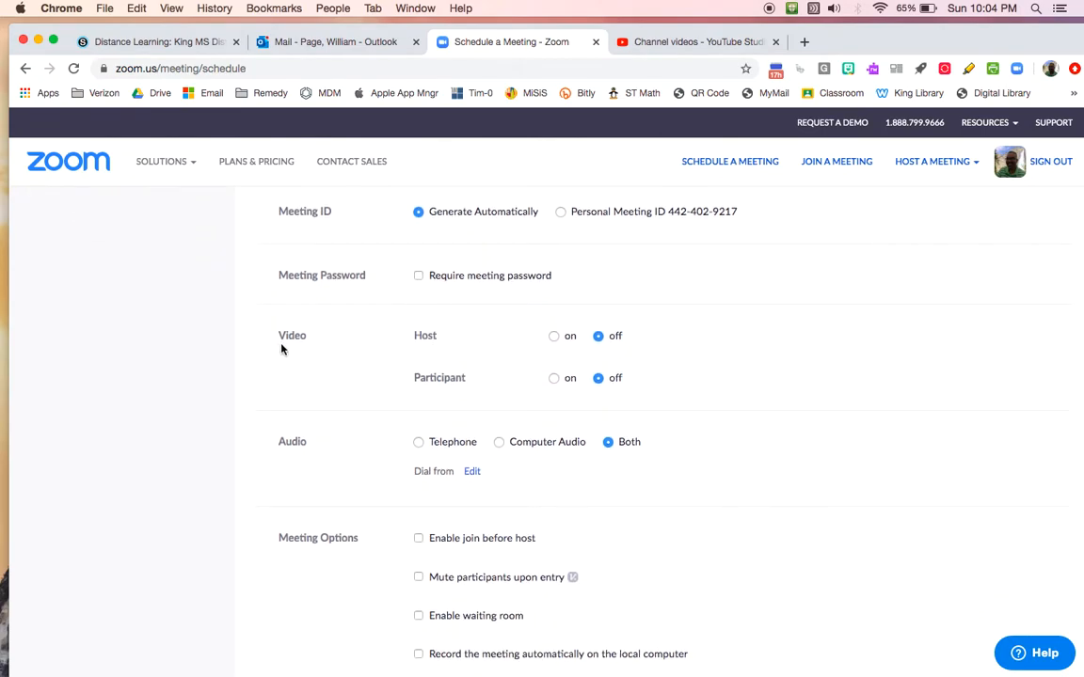
{"action": "left_click", "coordinate": [554, 336]}
{"action": "scroll", "coordinate": [716, 442], "scroll_direction": "down", "scroll_amount": 3}
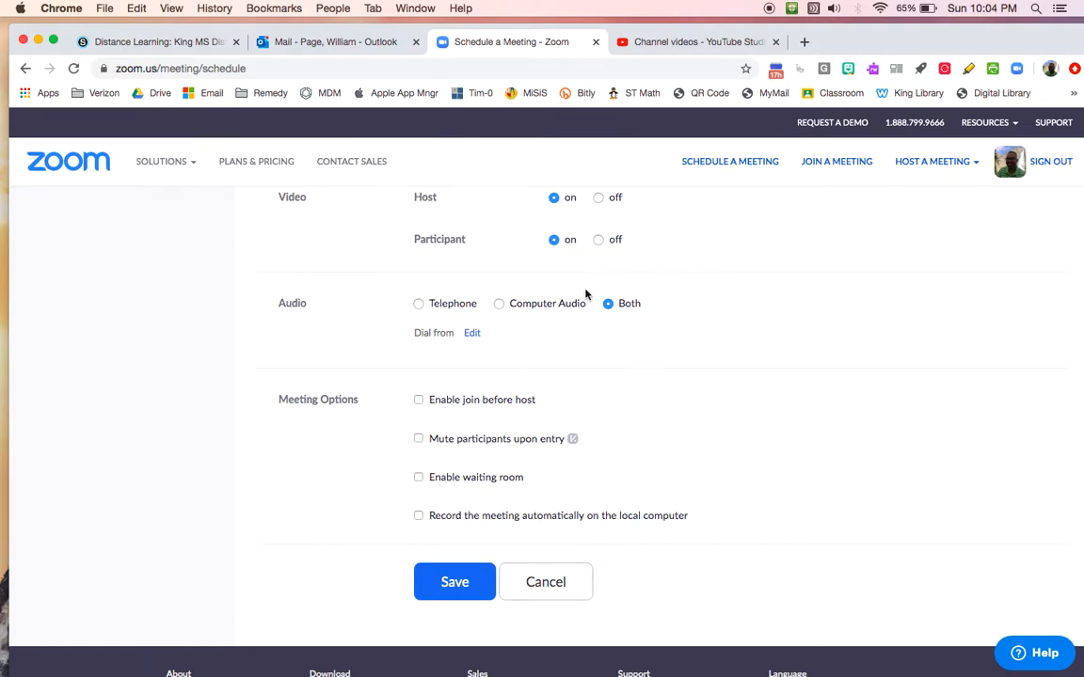
Enable muting participants upon entry and automatic recording on the local computer, and save the meeting.
{"action": "scroll", "coordinate": [643, 375], "scroll_direction": "down", "scroll_amount": 2}
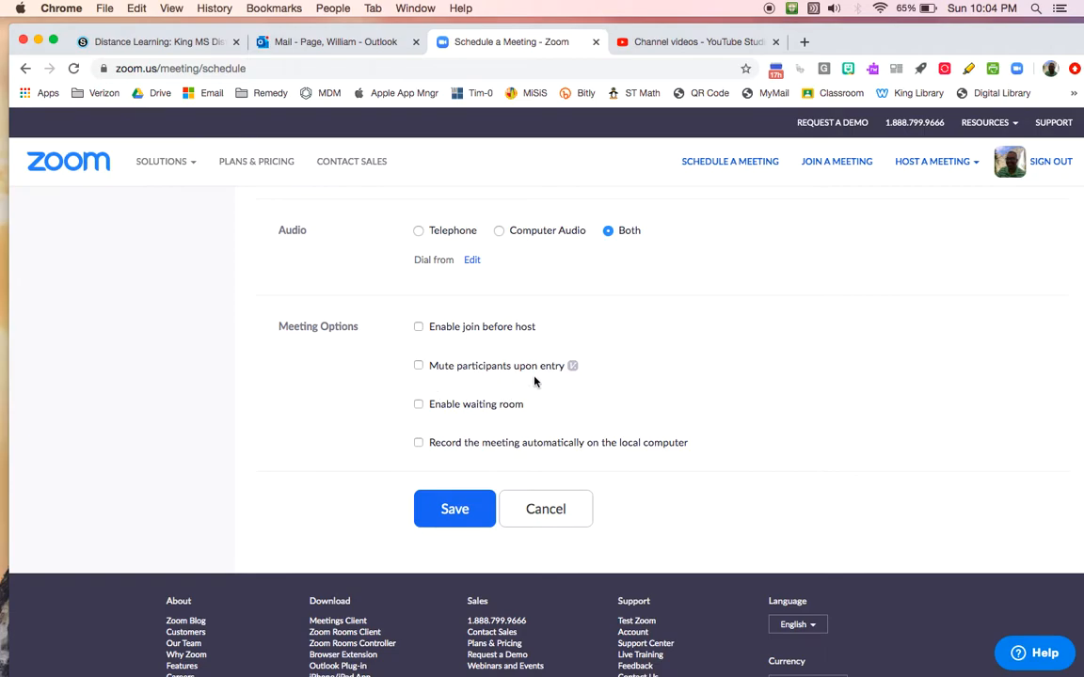
{"action": "left_click", "coordinate": [420, 367]}
{"action": "left_click", "coordinate": [420, 442]}
{"action": "left_click", "coordinate": [454, 515]}
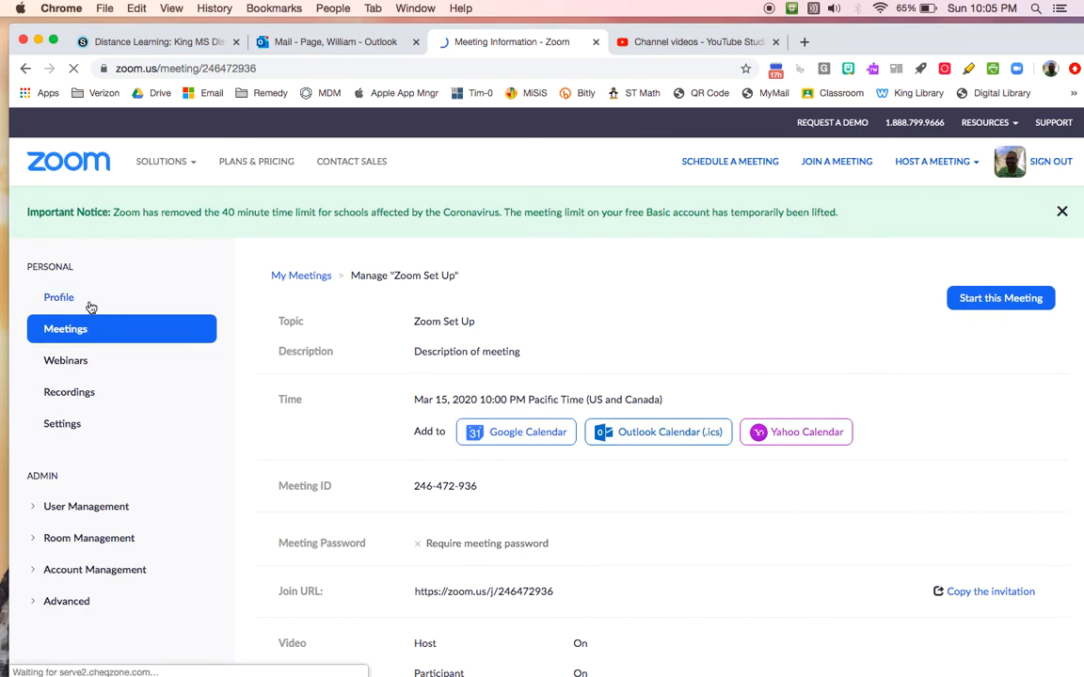
Open the "Zoom Set Up" meeting from the upcoming meetings list, review its details, and highlight its join URL.
{"action": "left_click", "coordinate": [180, 326]}
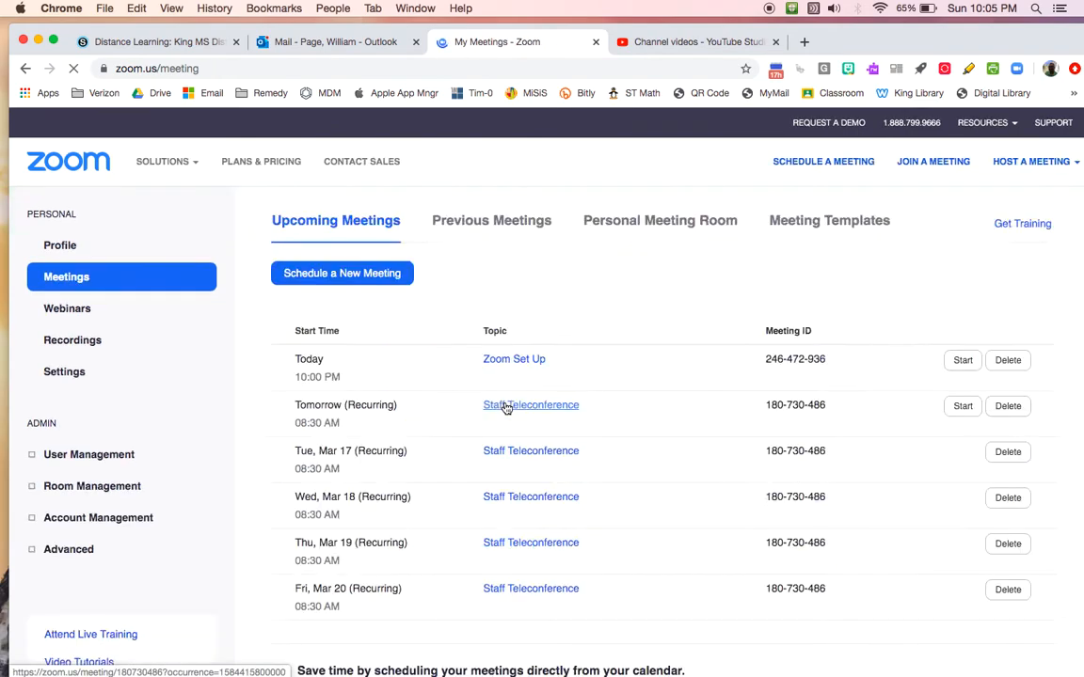
{"action": "scroll", "coordinate": [673, 393], "scroll_direction": "down", "scroll_amount": 2}
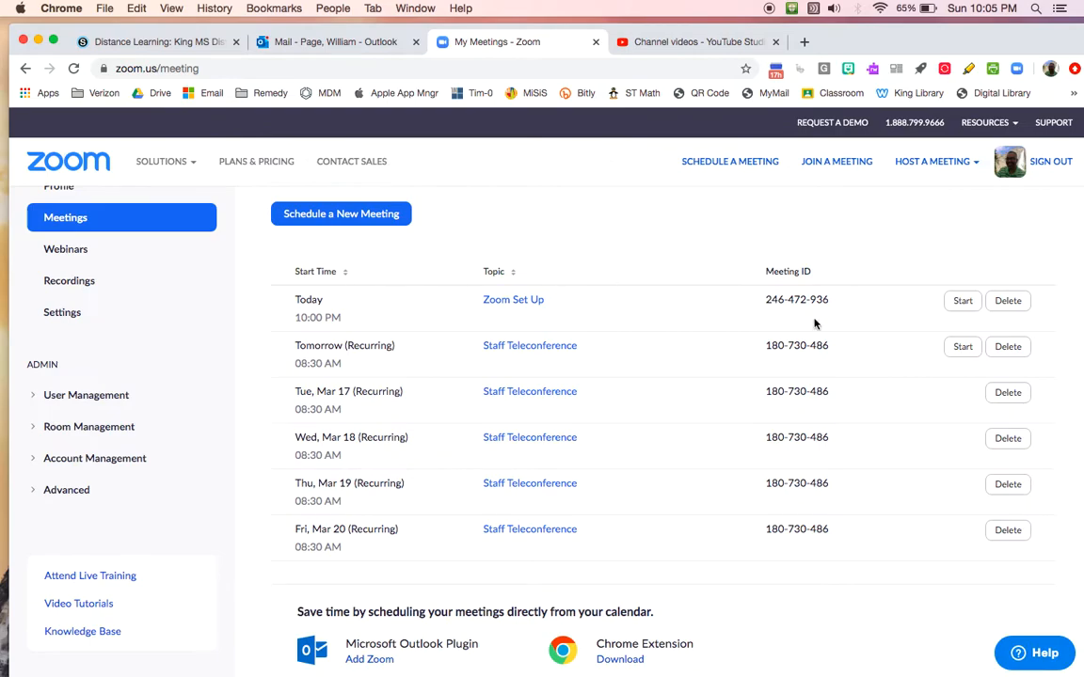
{"action": "left_click", "coordinate": [509, 301]}
{"action": "scroll", "coordinate": [700, 481], "scroll_direction": "down", "scroll_amount": 3}
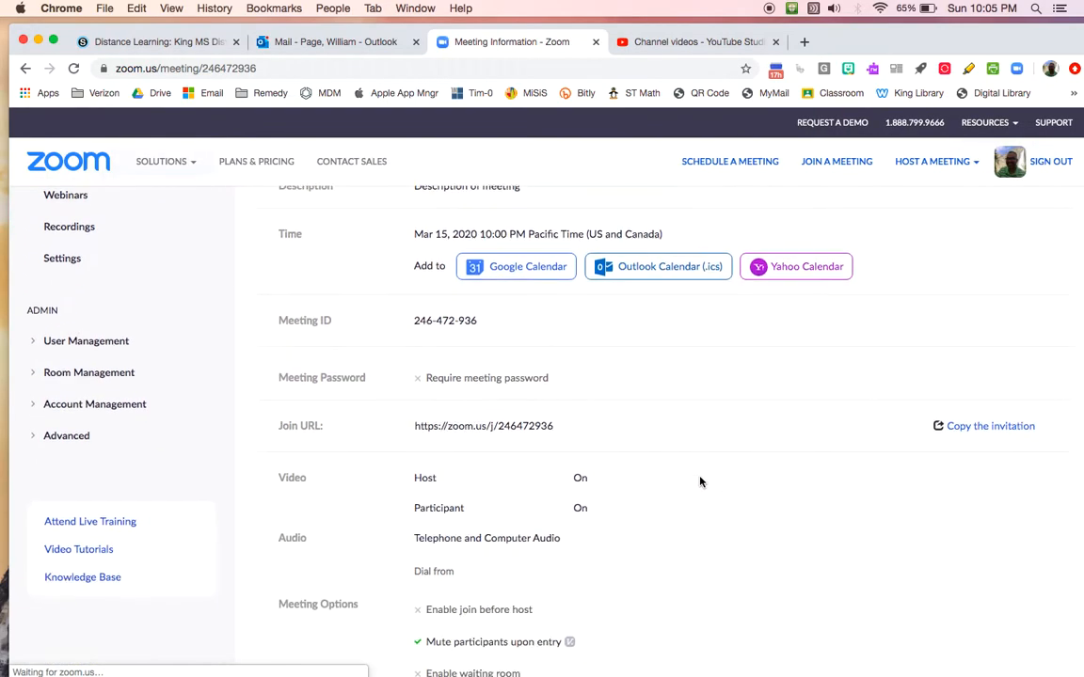
{"action": "scroll", "coordinate": [524, 445], "scroll_direction": "up", "scroll_amount": 2}
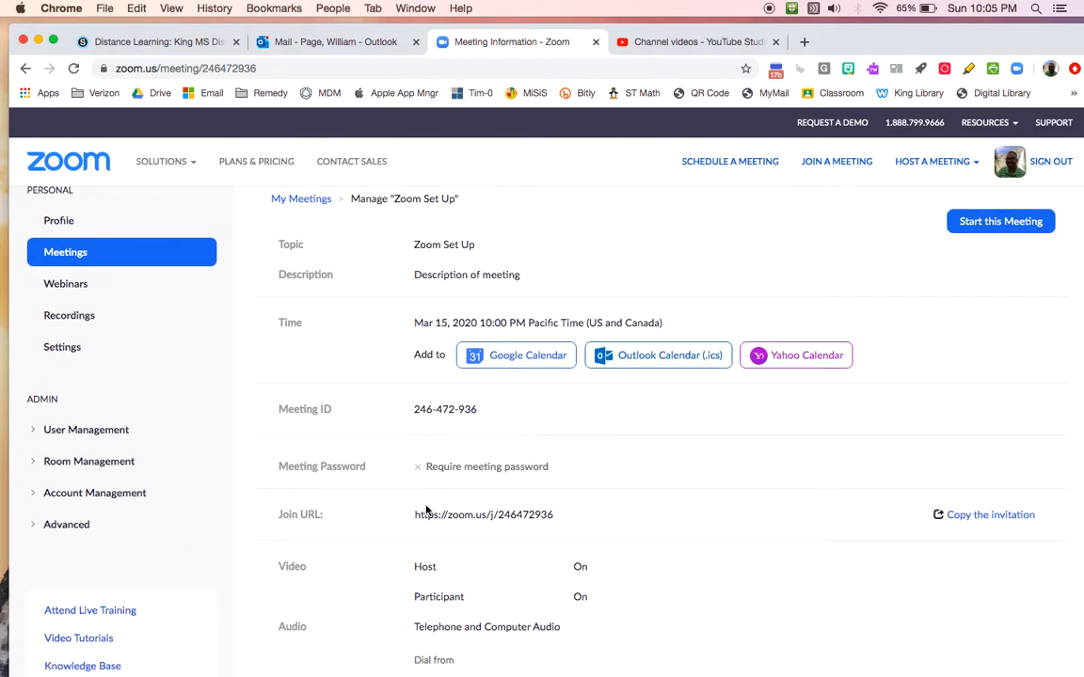
{"action": "scroll", "coordinate": [428, 479], "scroll_direction": "down", "scroll_amount": 3}
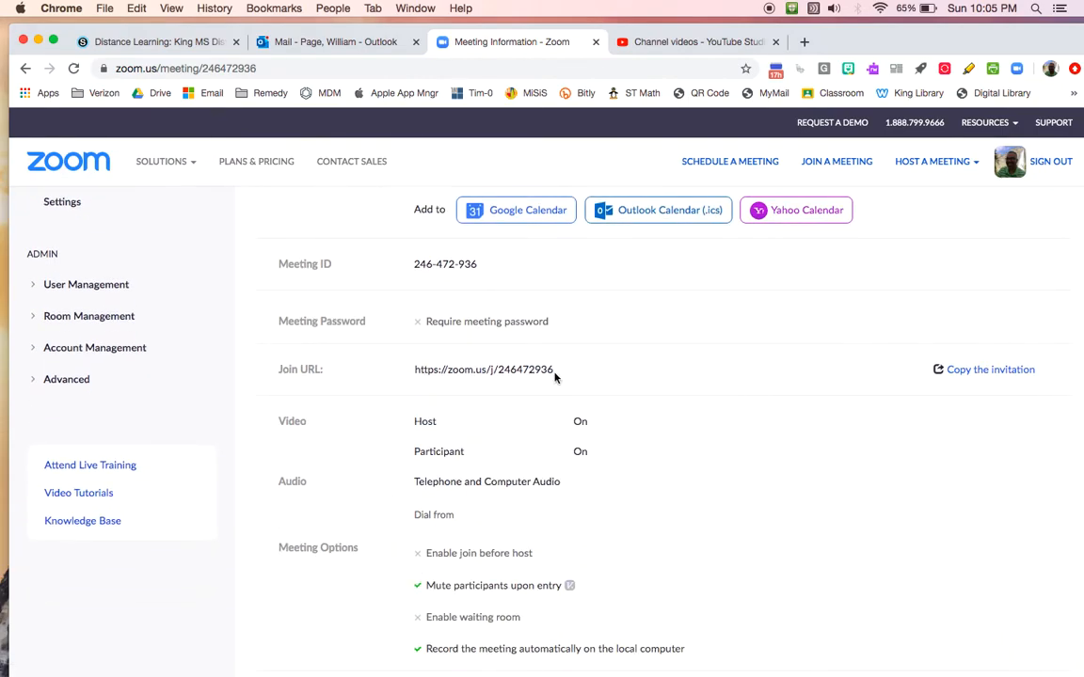
{"action": "left_click_drag", "start_coordinate": [554, 369], "coordinate": [412, 370]}
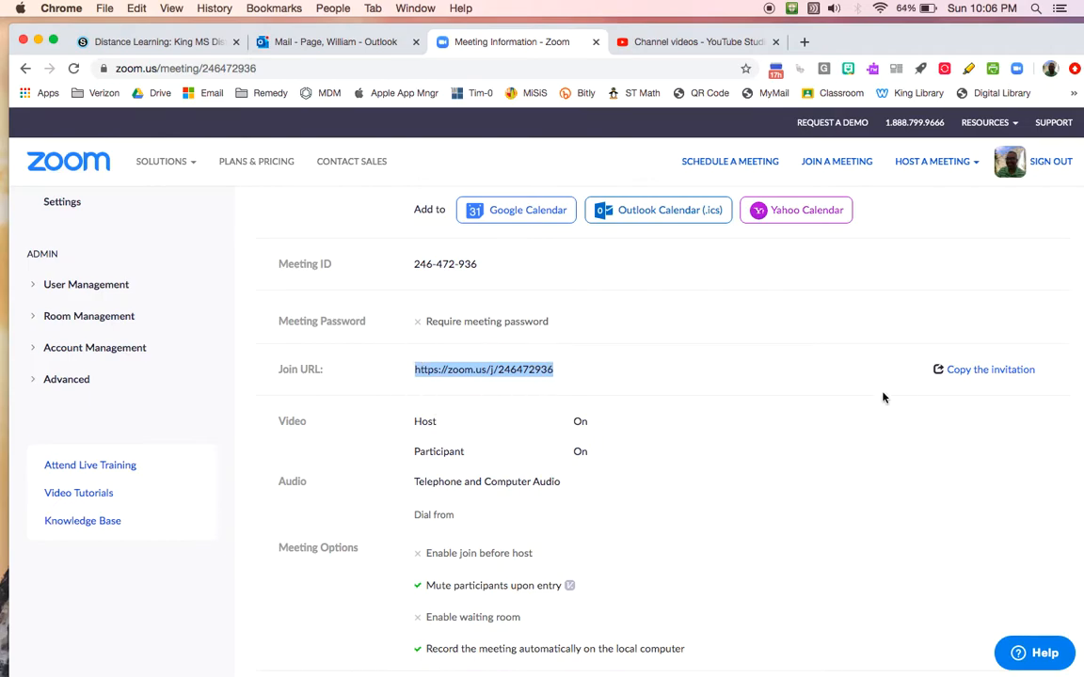
Copy the full invitation text of the "Zoom Set Up" meeting and close the invitation dialog.
{"action": "left_click", "coordinate": [993, 373]}
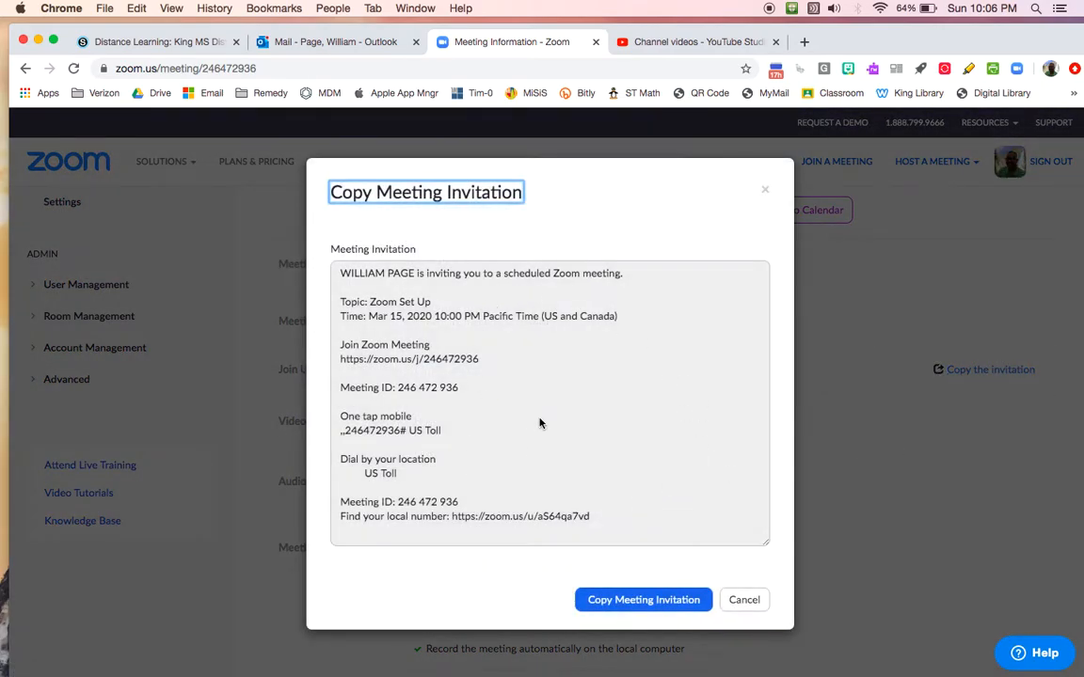
{"action": "scroll", "coordinate": [539, 423], "scroll_direction": "down", "scroll_amount": 3}
{"action": "scroll", "coordinate": [541, 471], "scroll_direction": "up", "scroll_amount": 3}
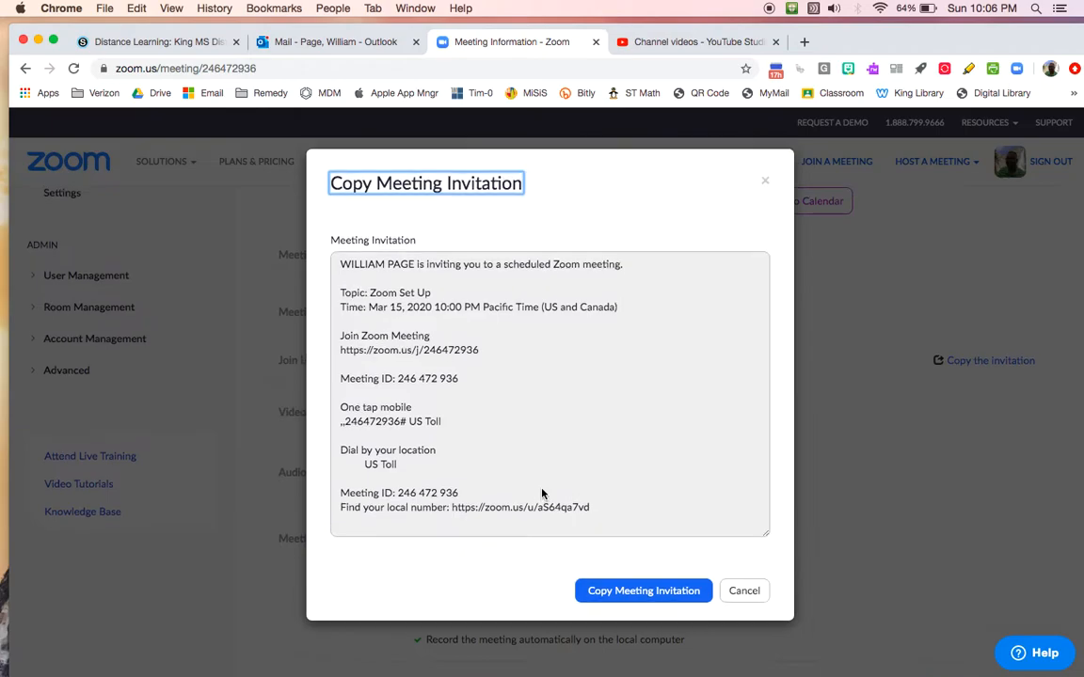
{"action": "left_click", "coordinate": [655, 592]}
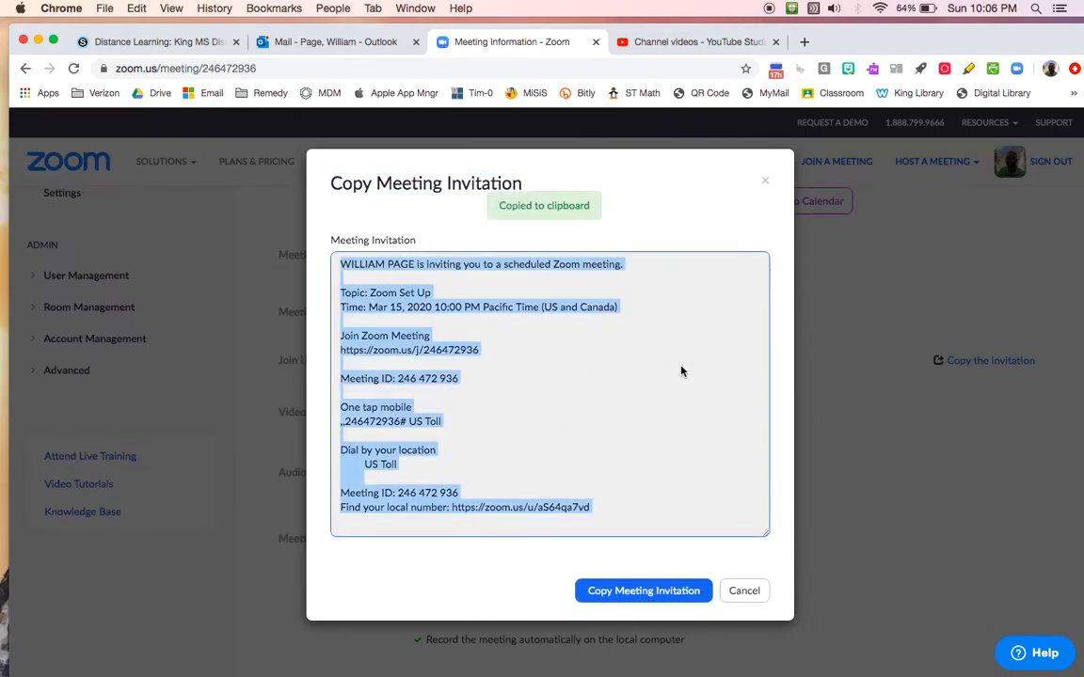
{"action": "left_click_drag", "start_coordinate": [593, 508], "coordinate": [331, 271]}
{"action": "key", "text": "super+c"}
{"action": "left_click", "coordinate": [765, 184]}
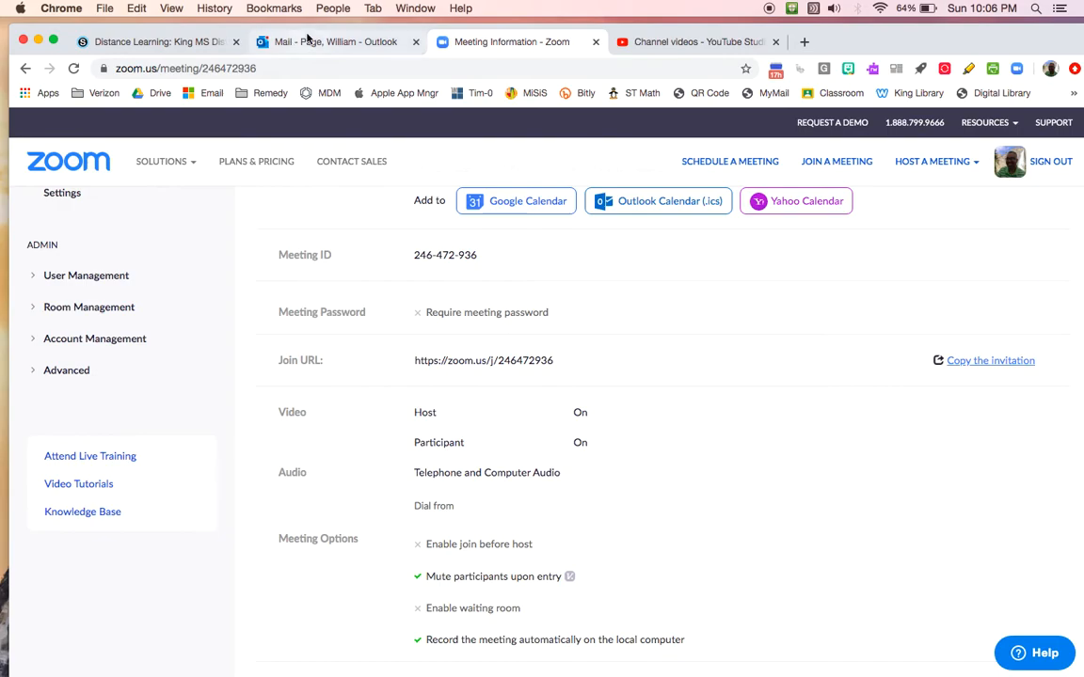
Switch to Outlook, start a new message, paste the meeting invitation into its body, and turn the join address into a link.
{"action": "left_click", "coordinate": [306, 40]}
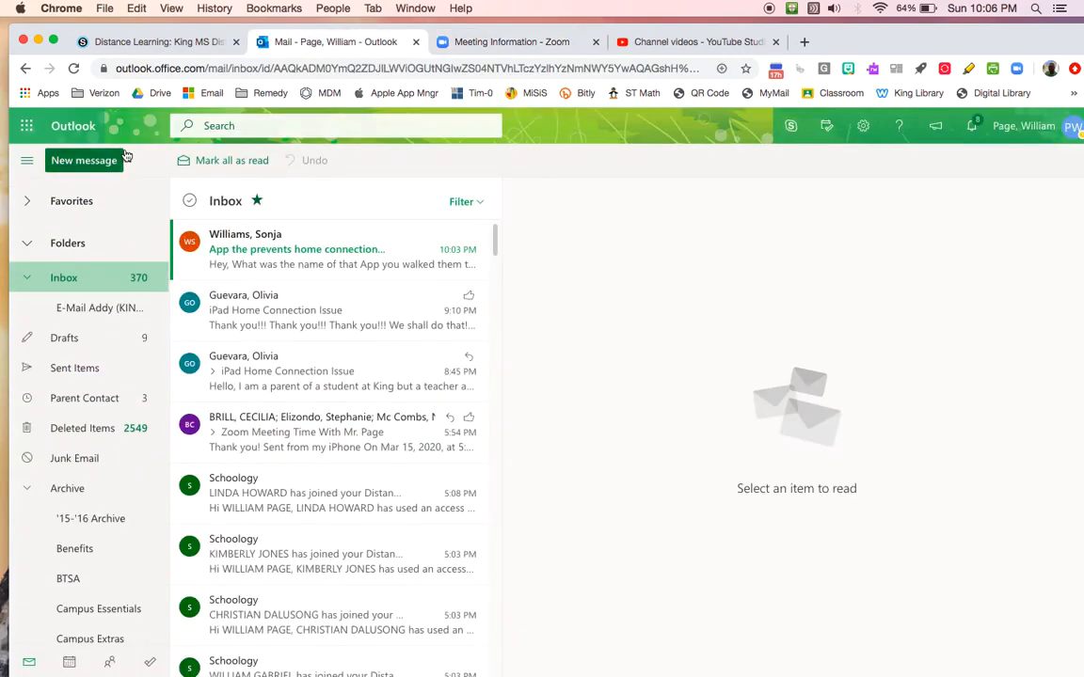
{"action": "left_click", "coordinate": [122, 157]}
{"action": "left_click", "coordinate": [553, 366]}
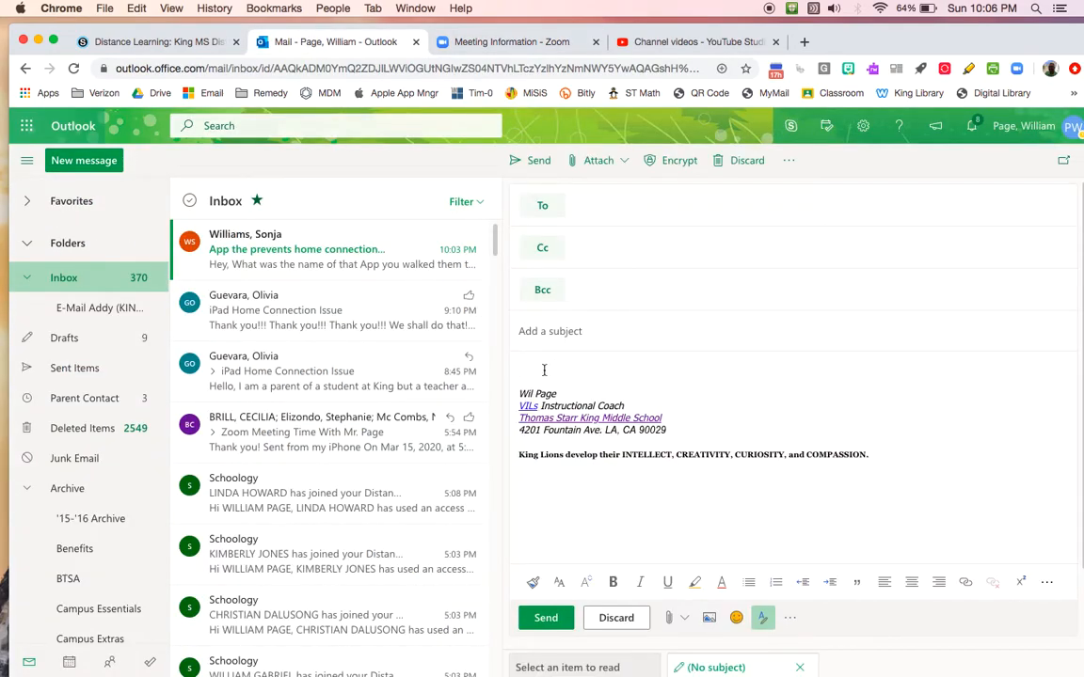
{"action": "key", "text": "super+v"}
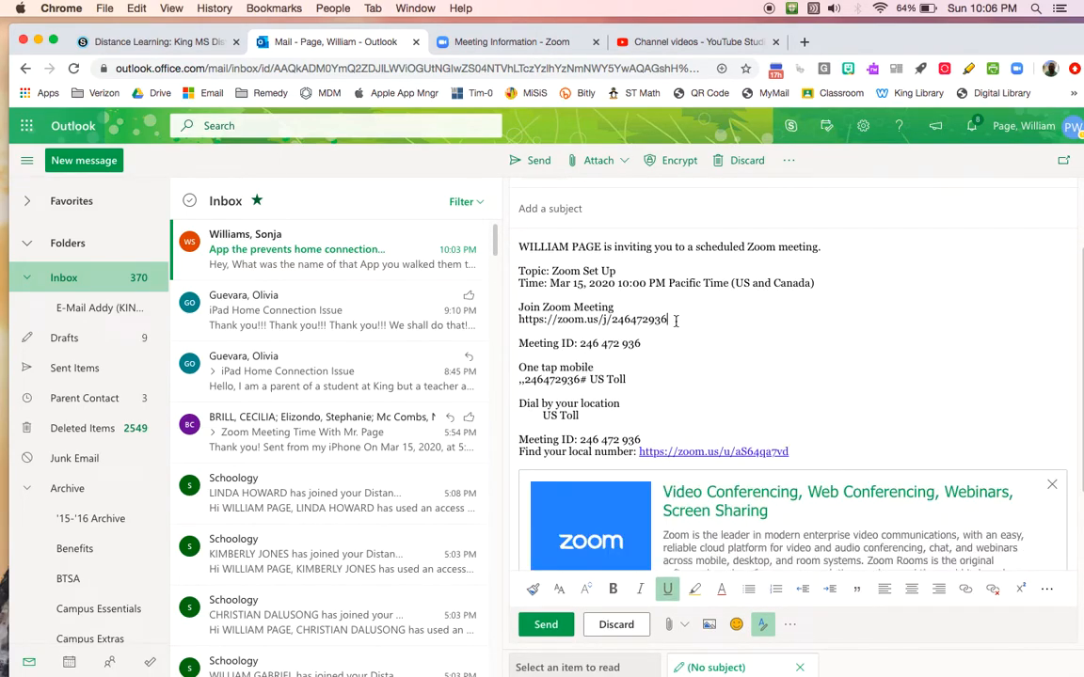
{"action": "key", "text": "Return"}
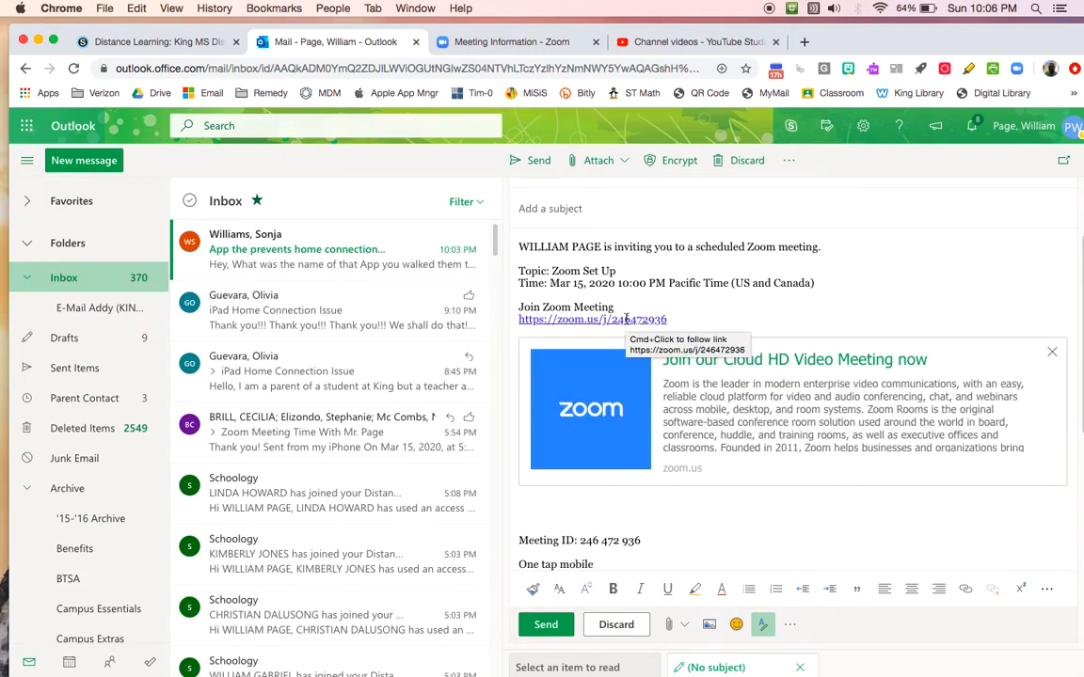
{"action": "scroll", "coordinate": [625, 451], "scroll_direction": "down", "scroll_amount": 3}
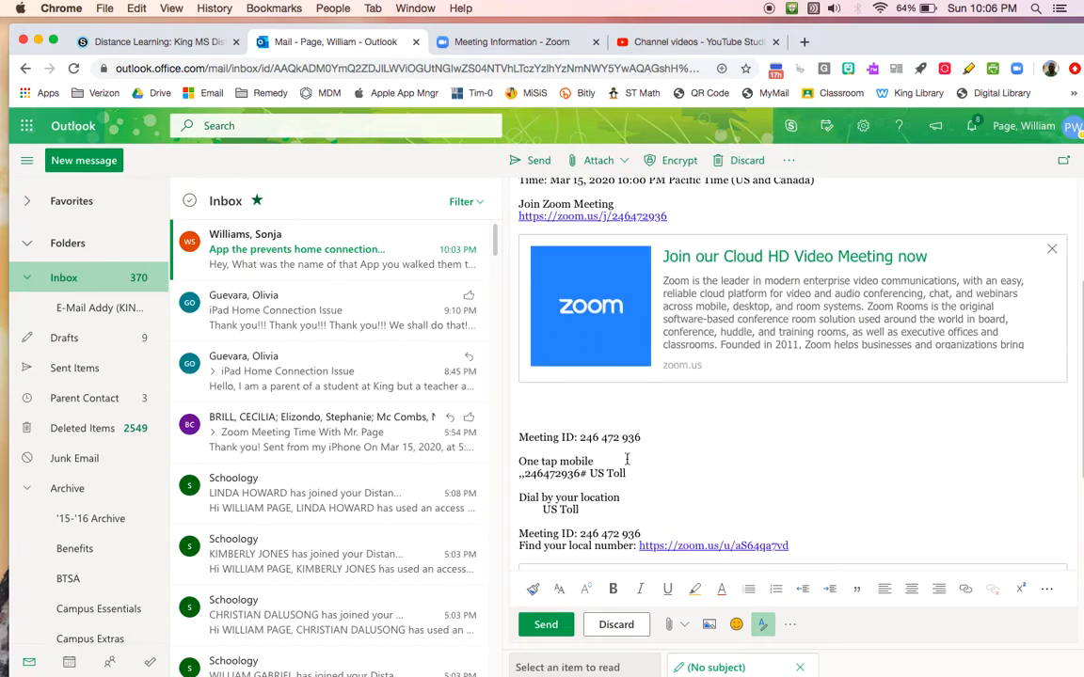
Review the pasted invitation in the message draft, highlighting the meeting number in its one tap mobile line.
{"action": "scroll", "coordinate": [593, 457], "scroll_direction": "down", "scroll_amount": 2}
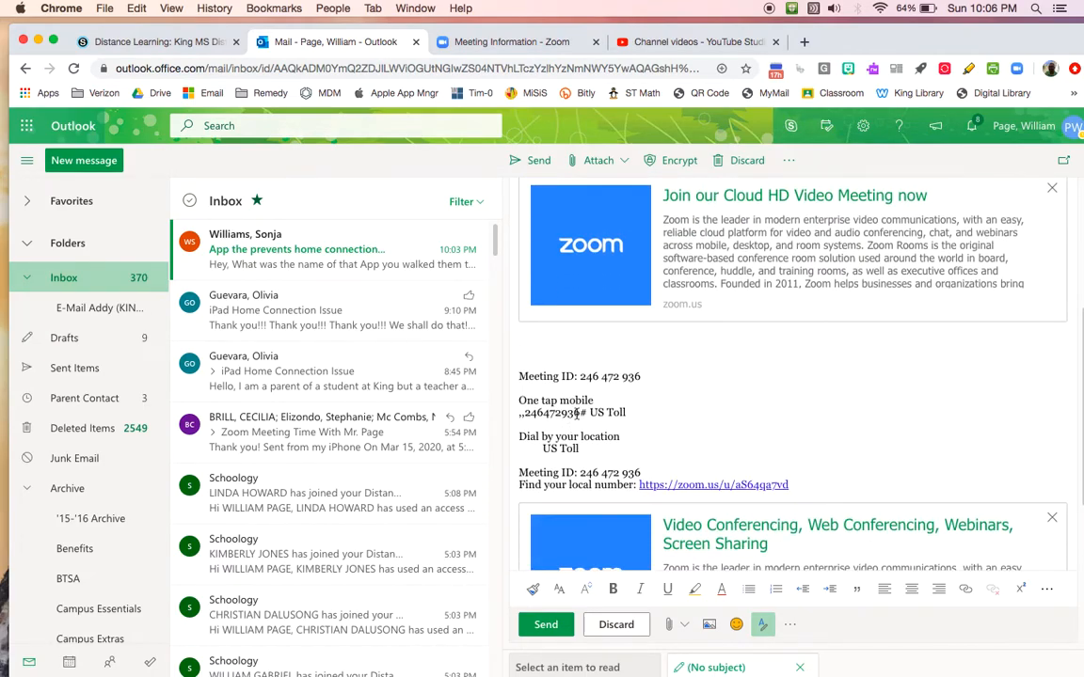
{"action": "left_click_drag", "start_coordinate": [581, 414], "coordinate": [523, 415]}
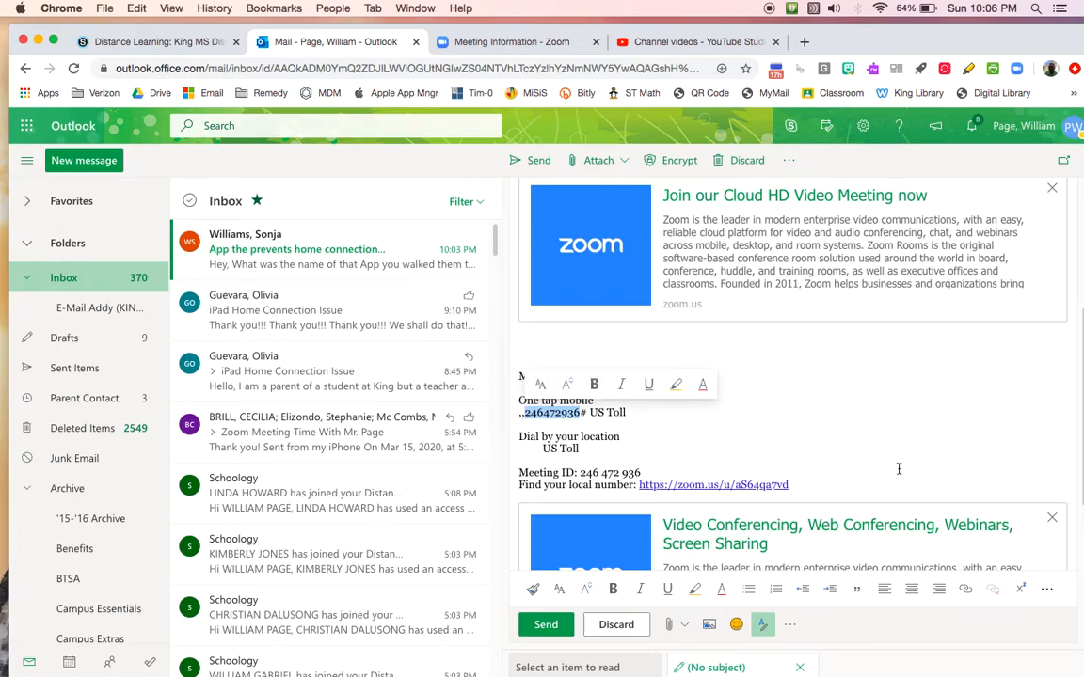
{"action": "left_click", "coordinate": [874, 439]}
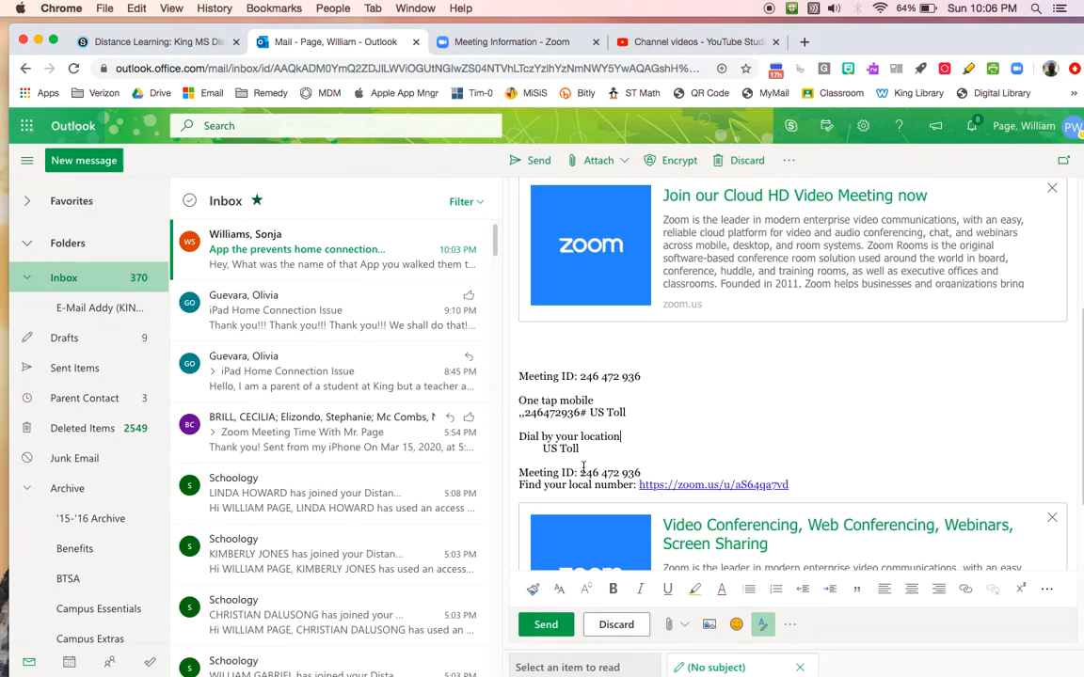
{"action": "scroll", "coordinate": [723, 433], "scroll_direction": "up", "scroll_amount": 5}
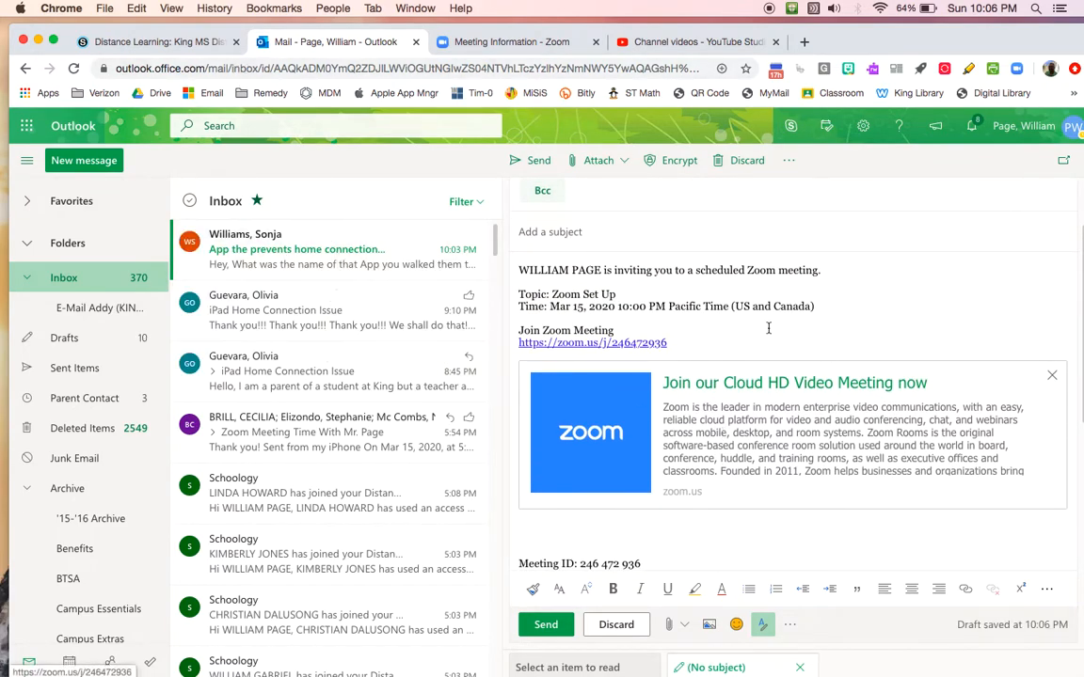
Switch to the King MS Distance Learning course in Schoology and post the copied Zoom invitation as a course update.
{"action": "left_click", "coordinate": [147, 43]}
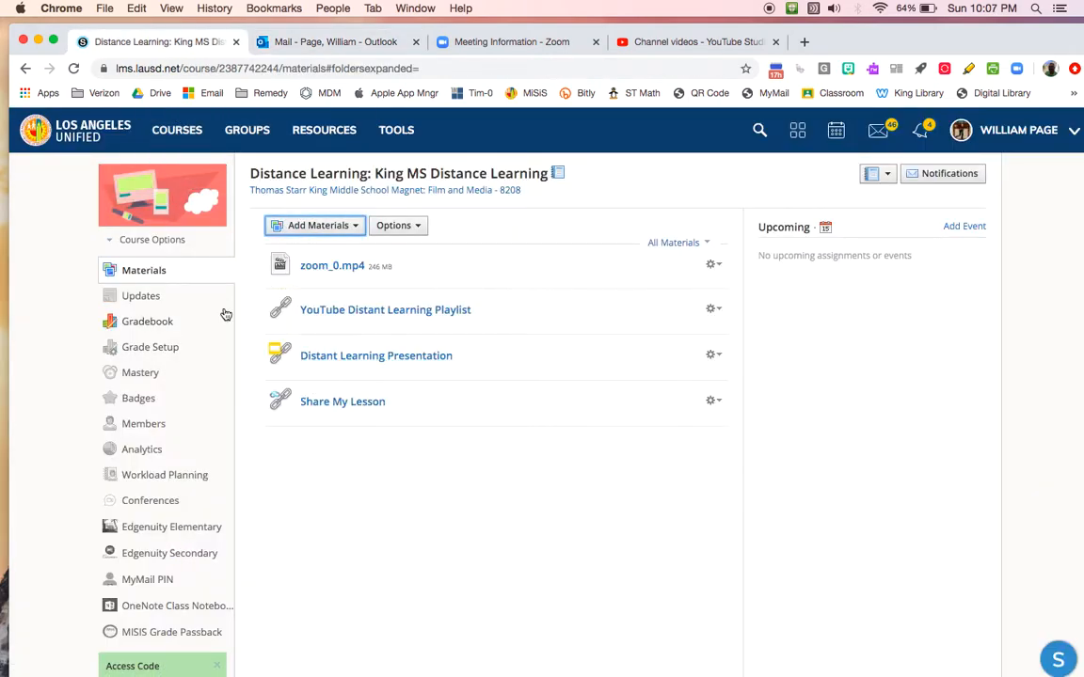
{"action": "left_click", "coordinate": [140, 297]}
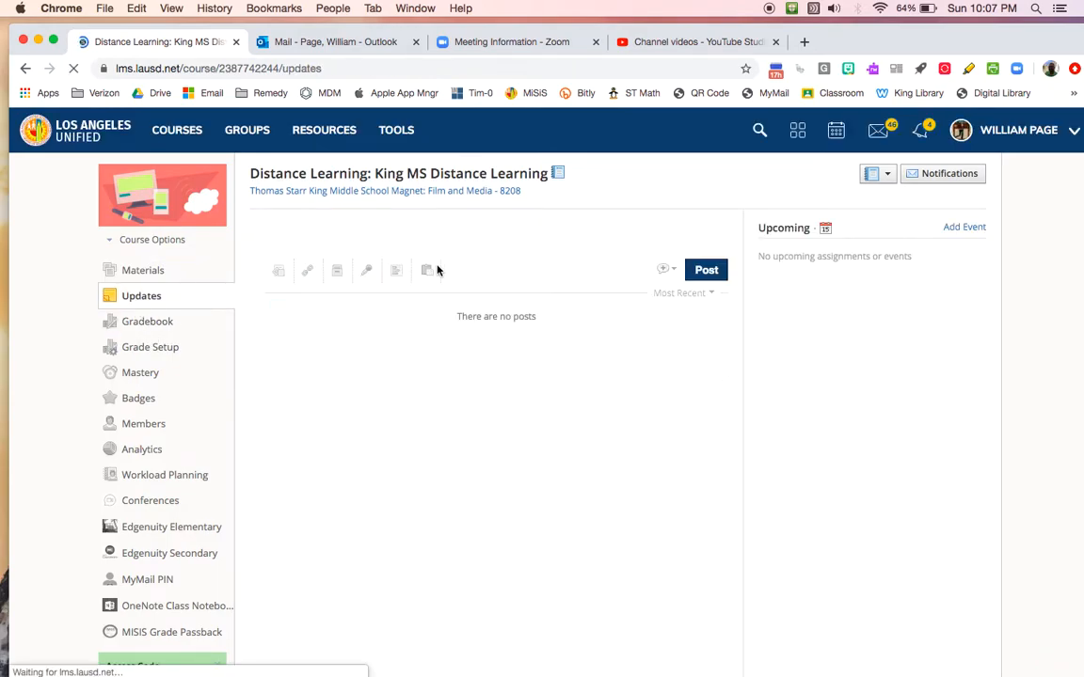
{"action": "left_click", "coordinate": [323, 240]}
{"action": "left_click", "coordinate": [307, 266]}
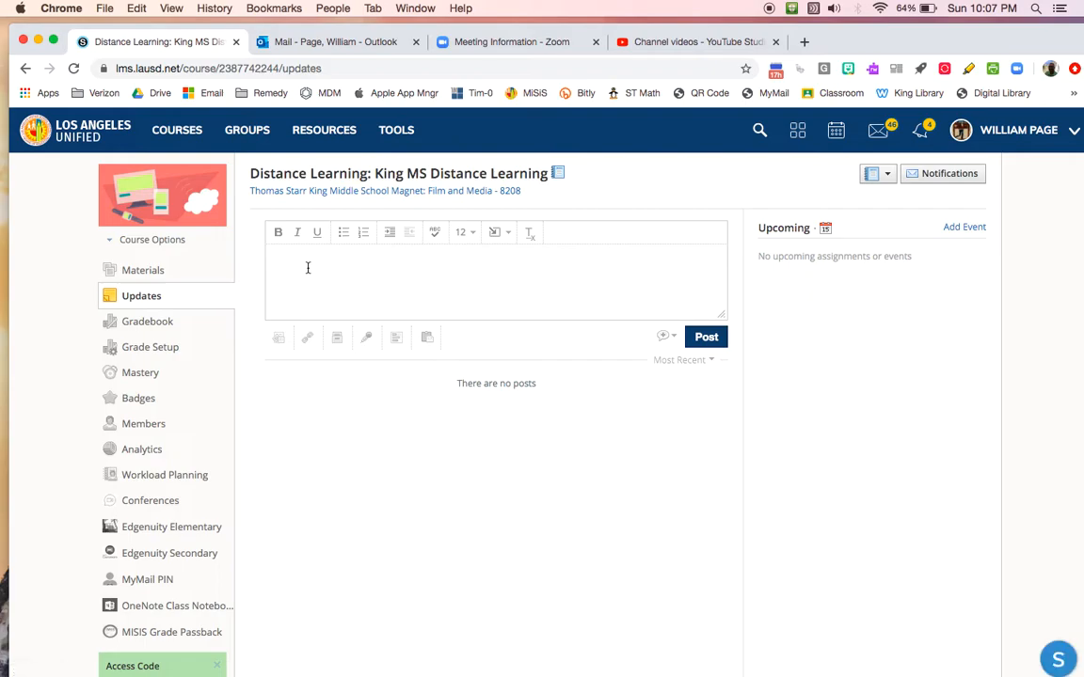
{"action": "key", "text": "super+v"}
{"action": "scroll", "coordinate": [505, 295], "scroll_direction": "up", "scroll_amount": 5}
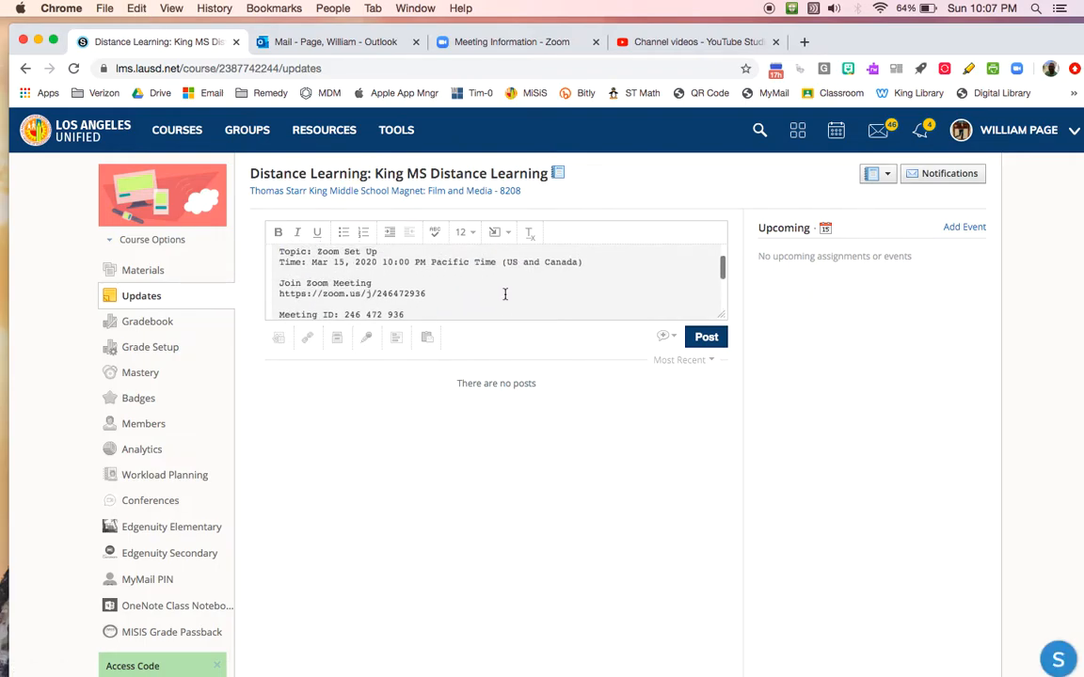
{"action": "left_click", "coordinate": [706, 337]}
{"action": "scroll", "coordinate": [555, 490], "scroll_direction": "down", "scroll_amount": 1}
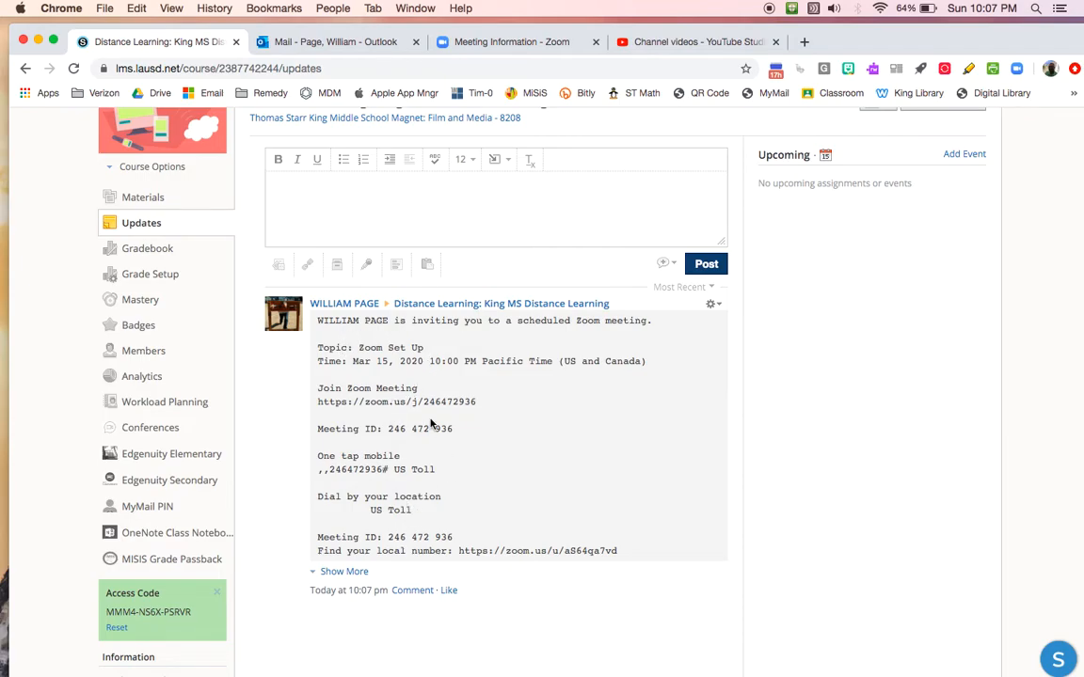
Delete the Zoom invitation post from the course updates and confirm the deletion.
{"action": "scroll", "coordinate": [498, 394], "scroll_direction": "up", "scroll_amount": 3}
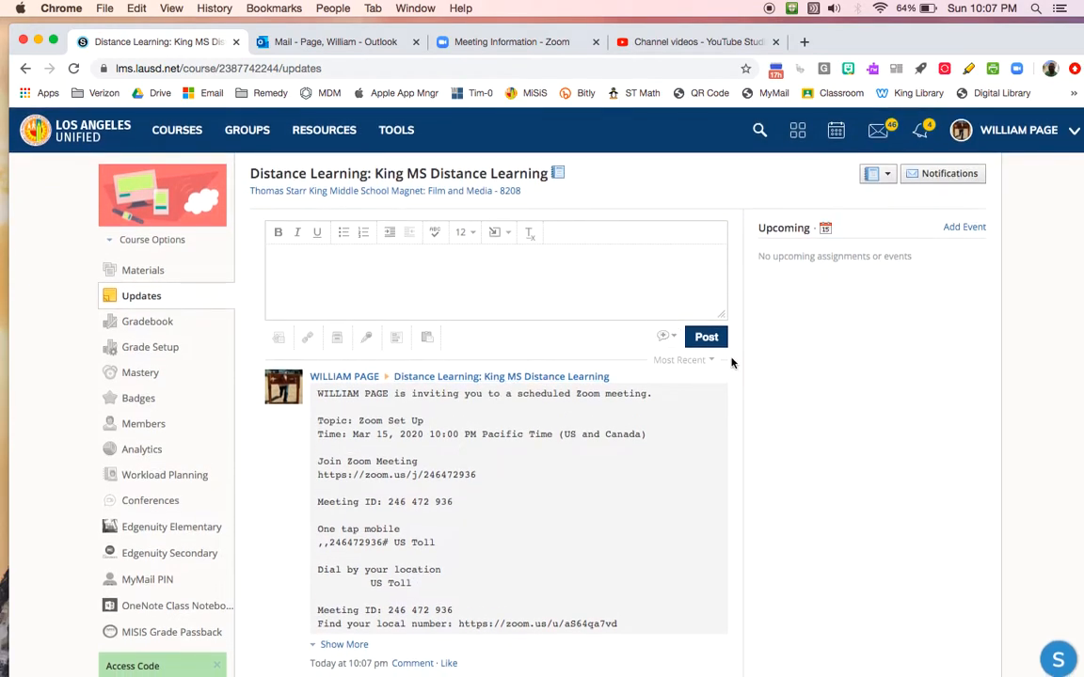
{"action": "left_click", "coordinate": [709, 361]}
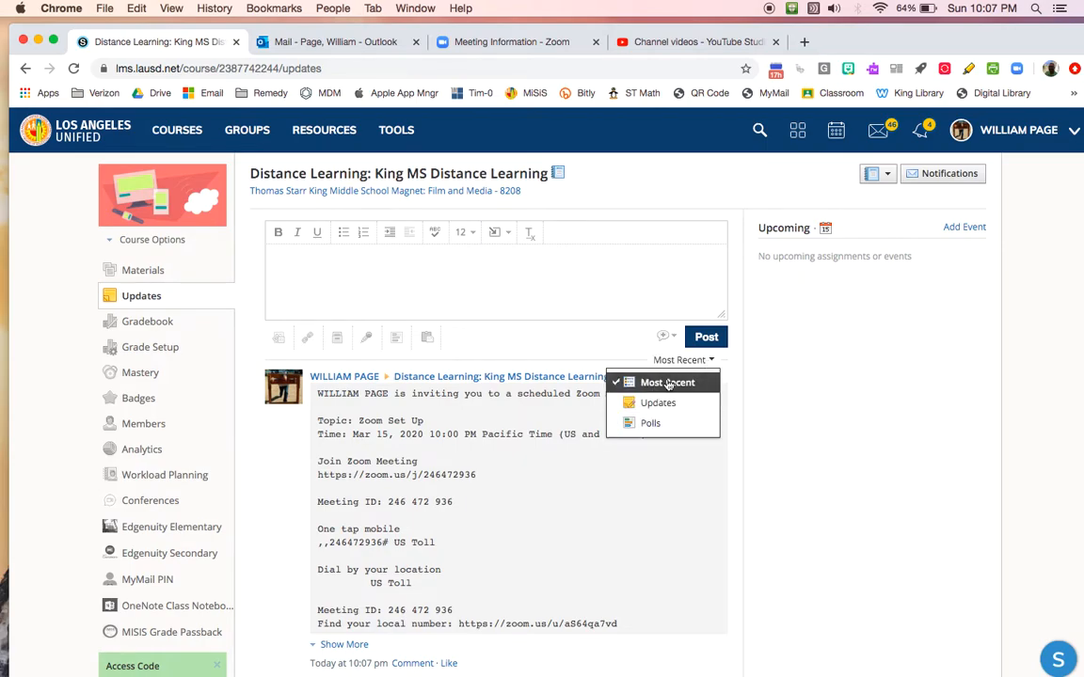
{"action": "left_click", "coordinate": [789, 405]}
{"action": "left_click", "coordinate": [720, 380]}
{"action": "left_click", "coordinate": [730, 420]}
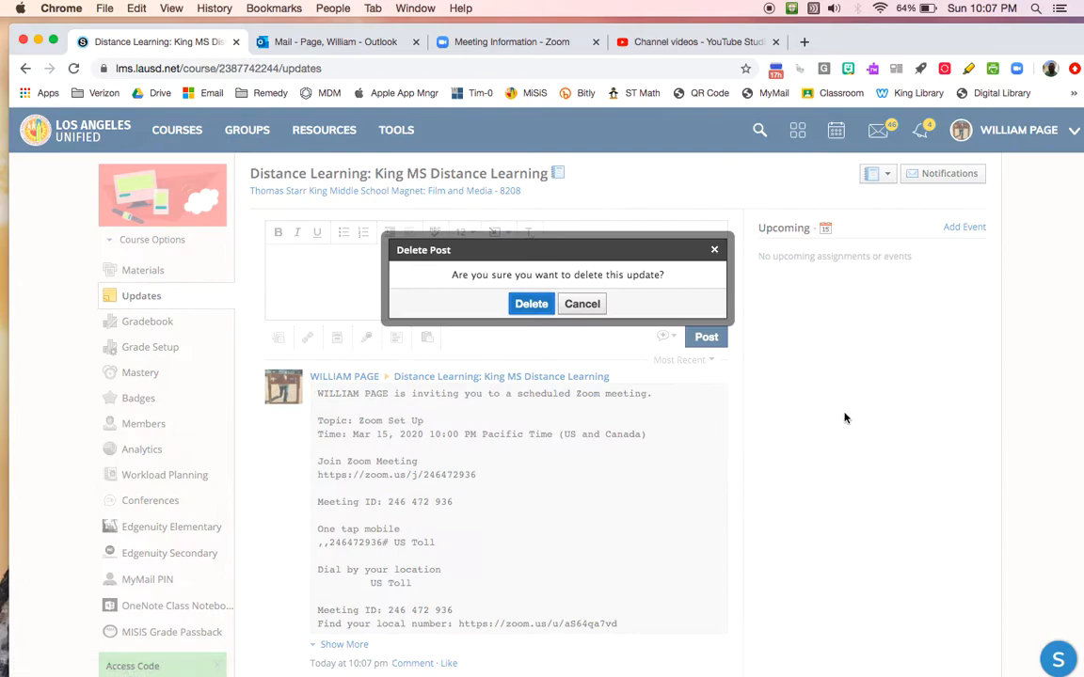
{"action": "left_click", "coordinate": [525, 301]}
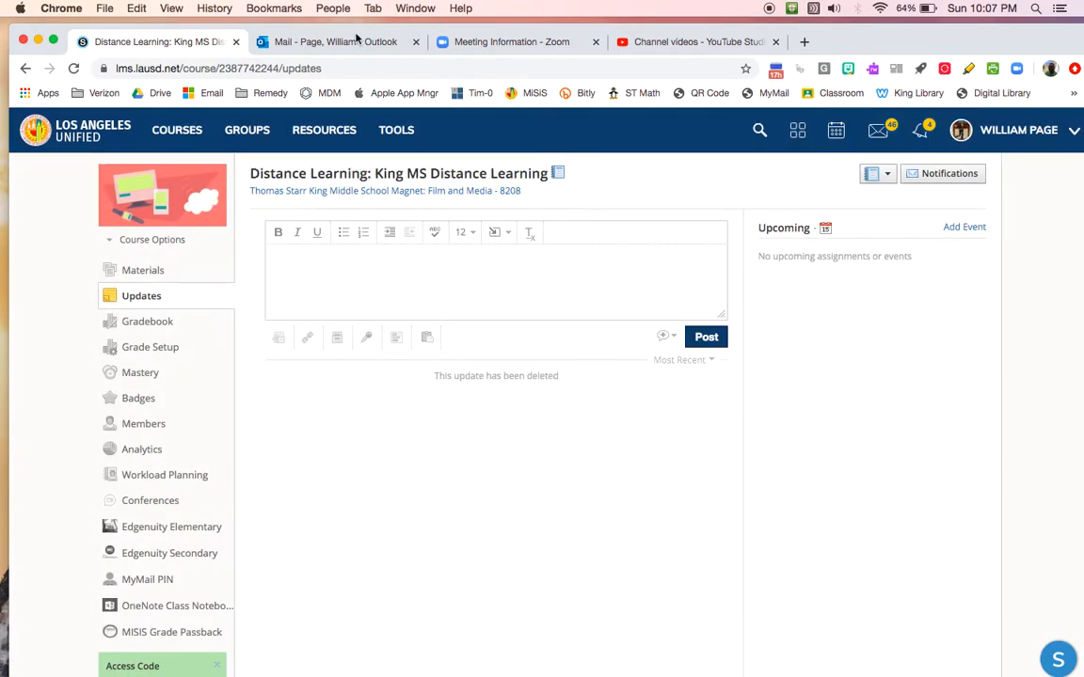
Return to the "Zoom Set Up" meeting page in Zoom and start the meeting in the zoom.us desktop application.
{"action": "left_click", "coordinate": [552, 44]}
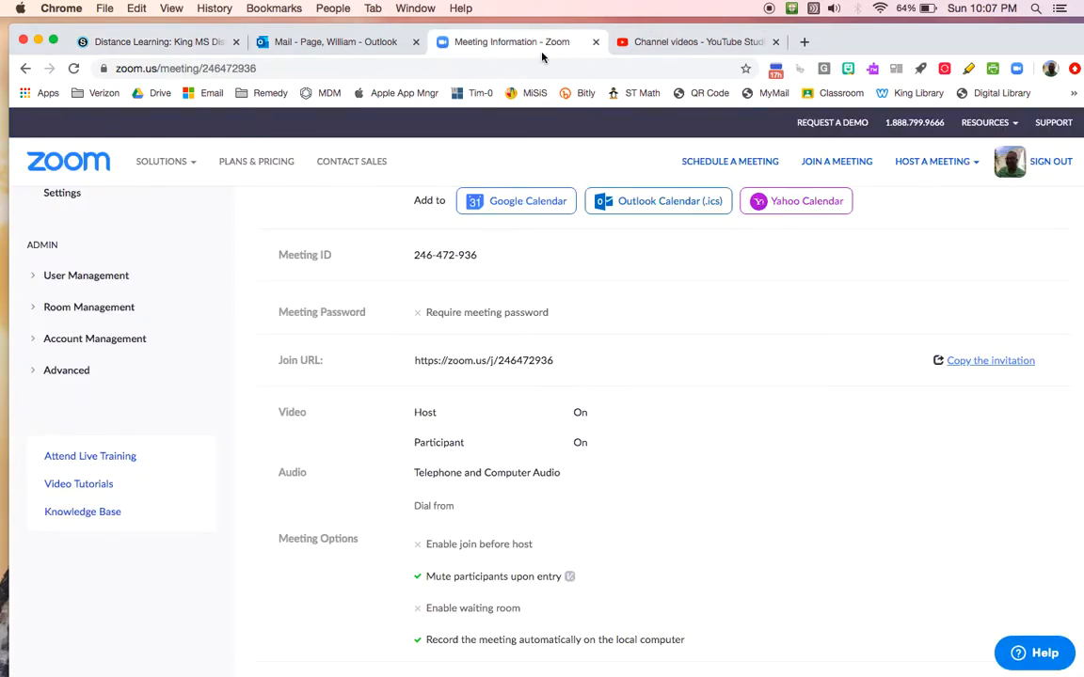
{"action": "scroll", "coordinate": [610, 356], "scroll_direction": "up", "scroll_amount": 5}
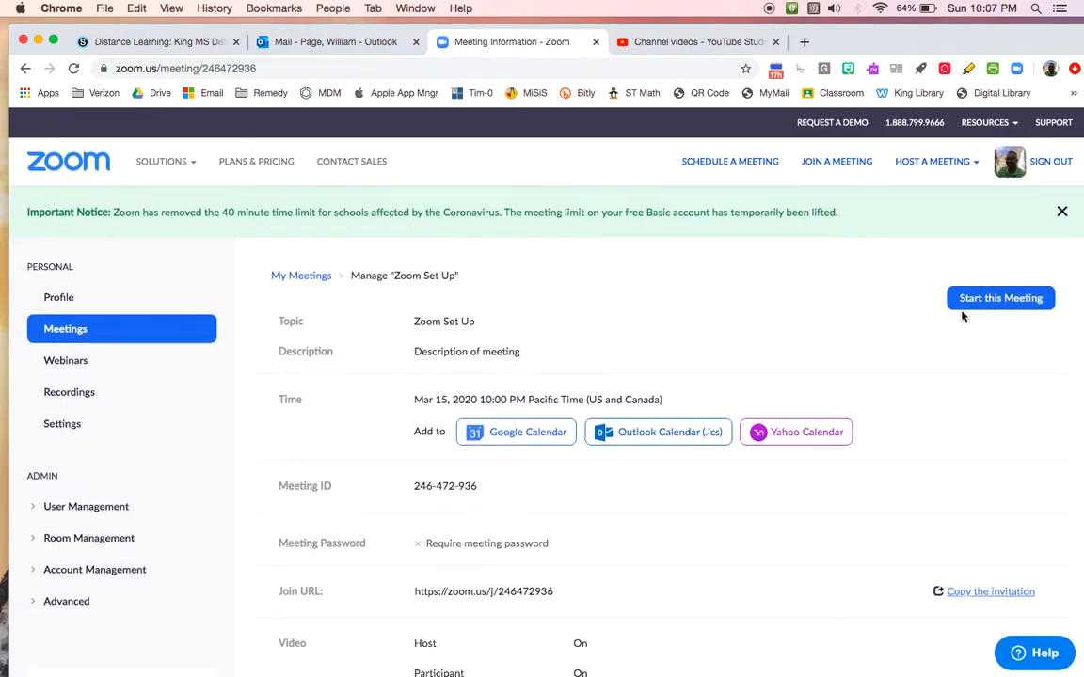
{"action": "left_click", "coordinate": [999, 299]}
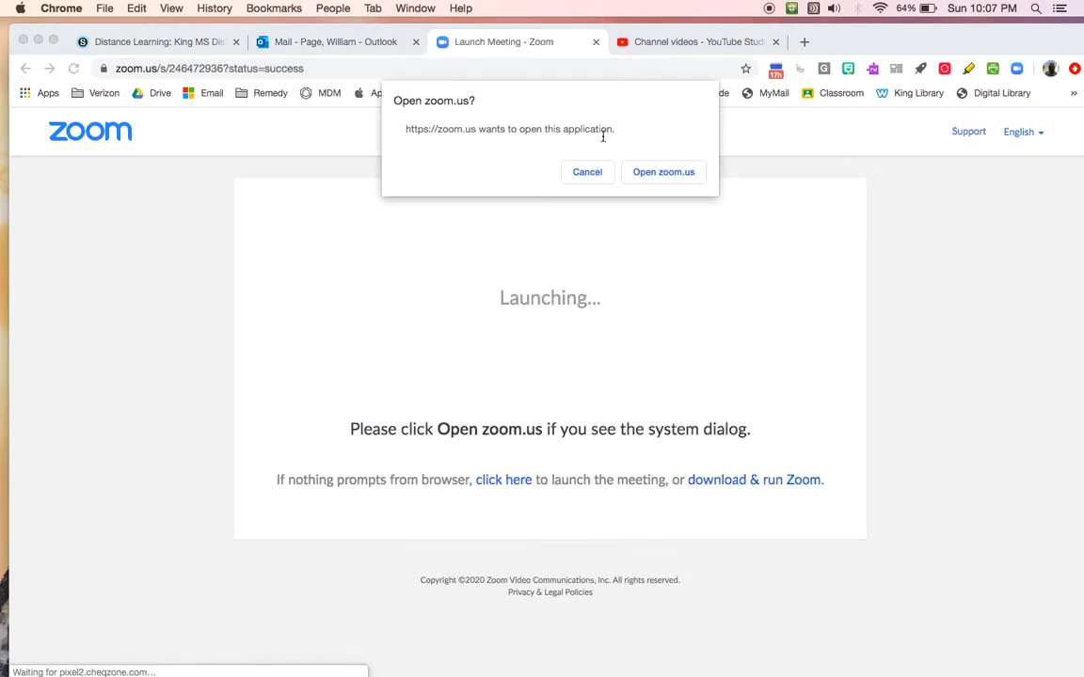
{"action": "left_click", "coordinate": [663, 172]}
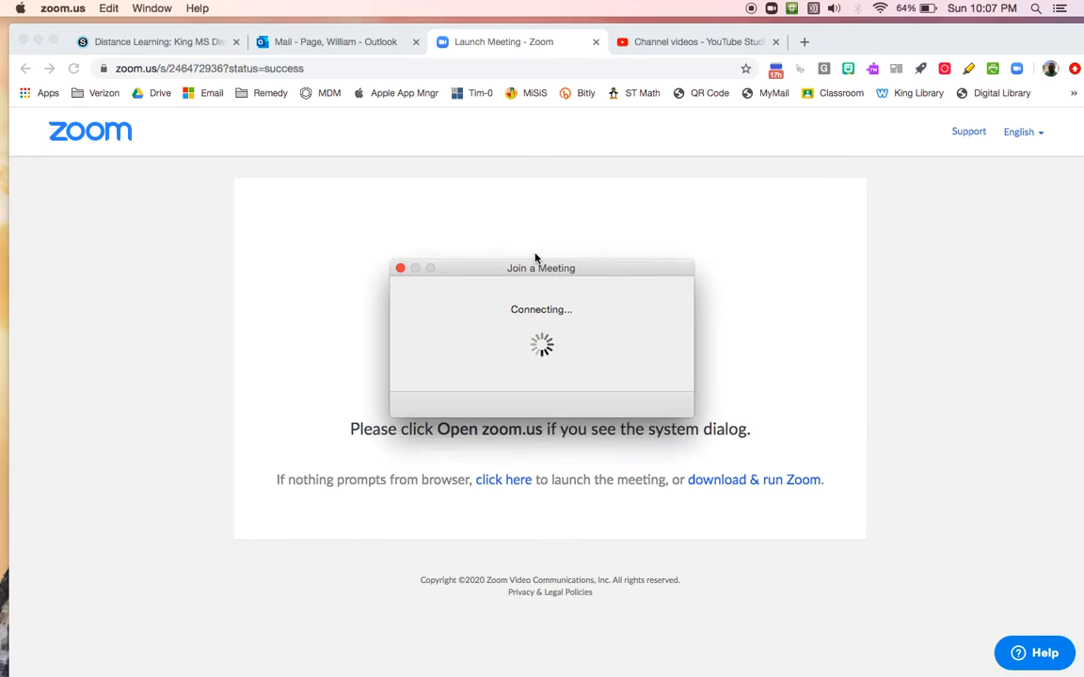
Join the meeting with computer audio and switch the meeting window to full screen.
{"action": "mouse_move", "coordinate": [562, 649]}
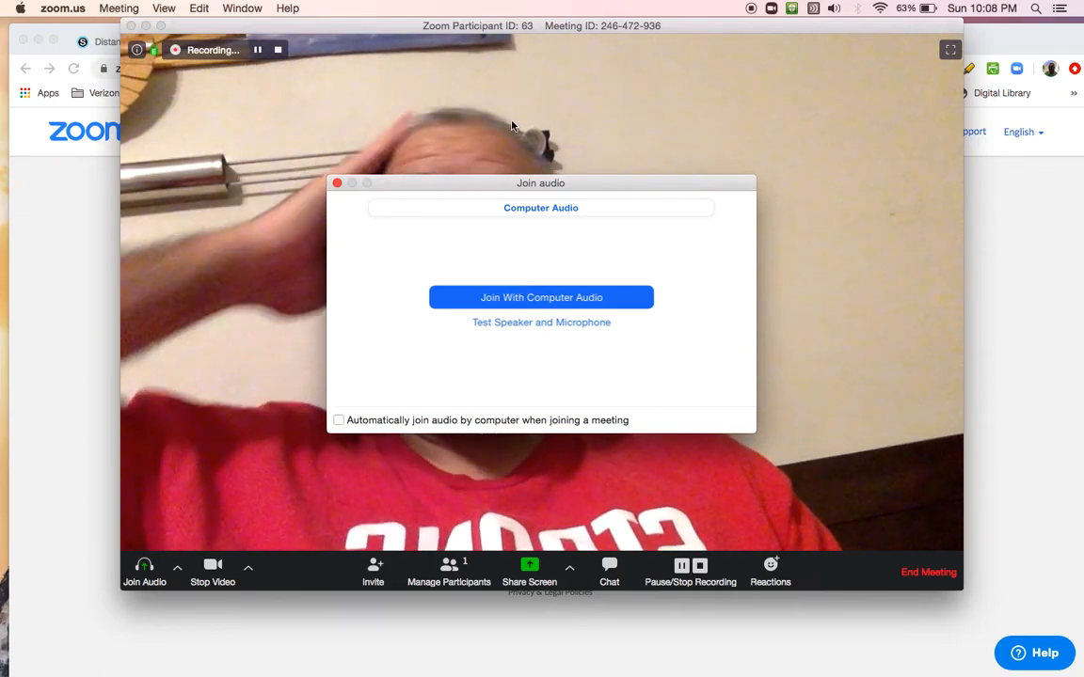
{"action": "left_click", "coordinate": [514, 299]}
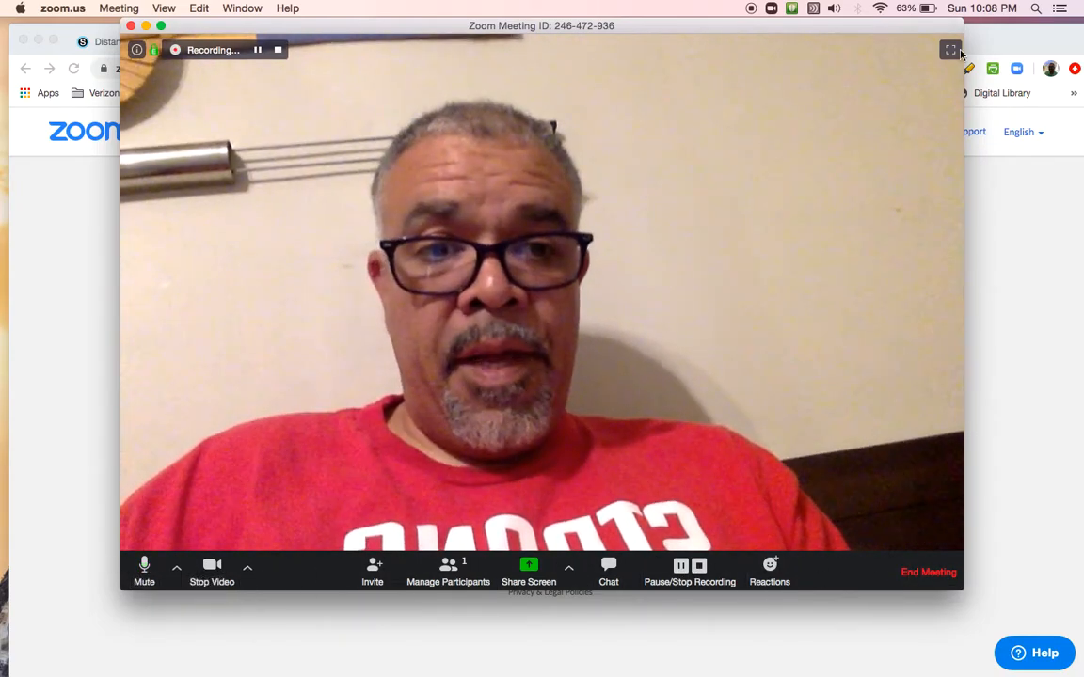
{"action": "left_click", "coordinate": [950, 49]}
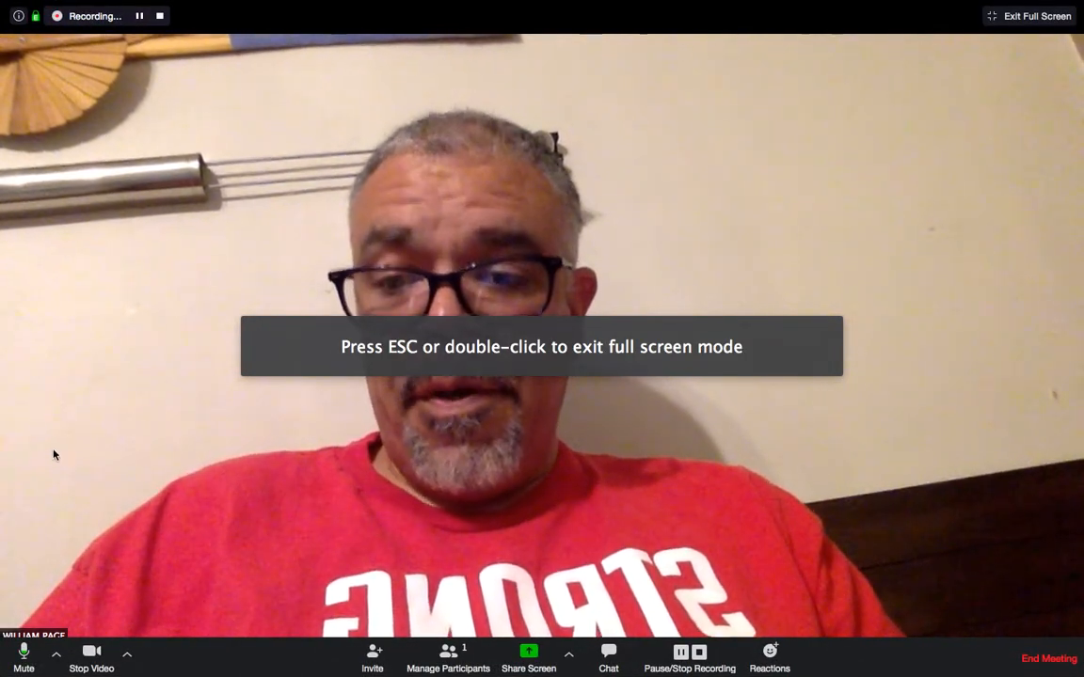
Mute and unmute the microphone, and turn the camera video off and back on.
{"action": "left_click", "coordinate": [23, 658]}
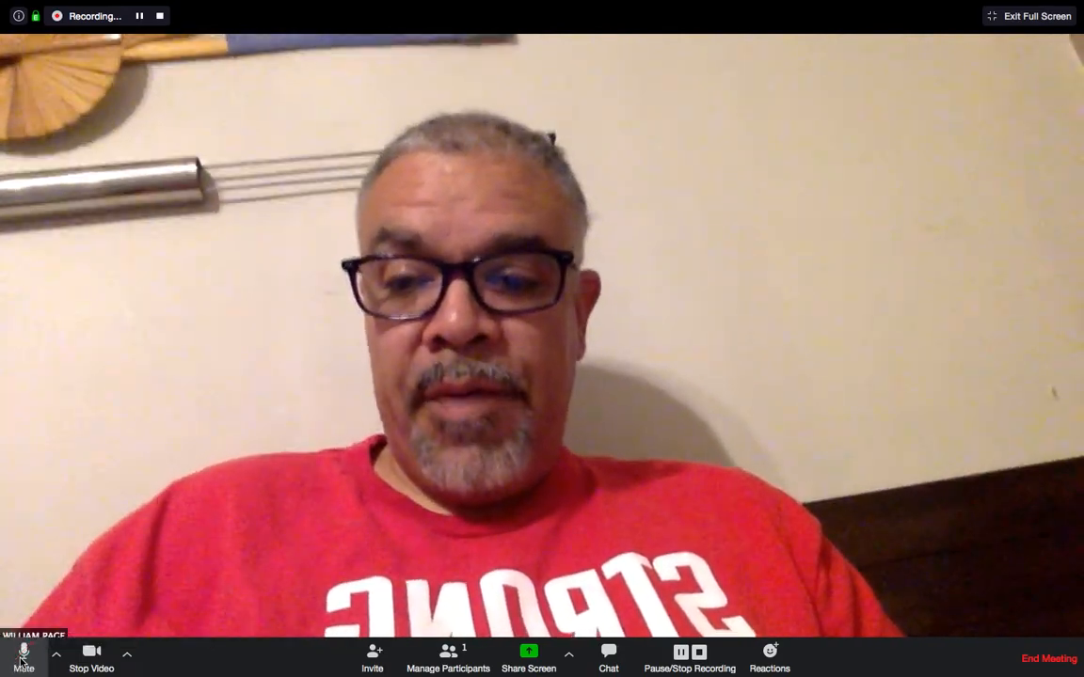
{"action": "left_click", "coordinate": [23, 657]}
{"action": "left_click", "coordinate": [91, 656]}
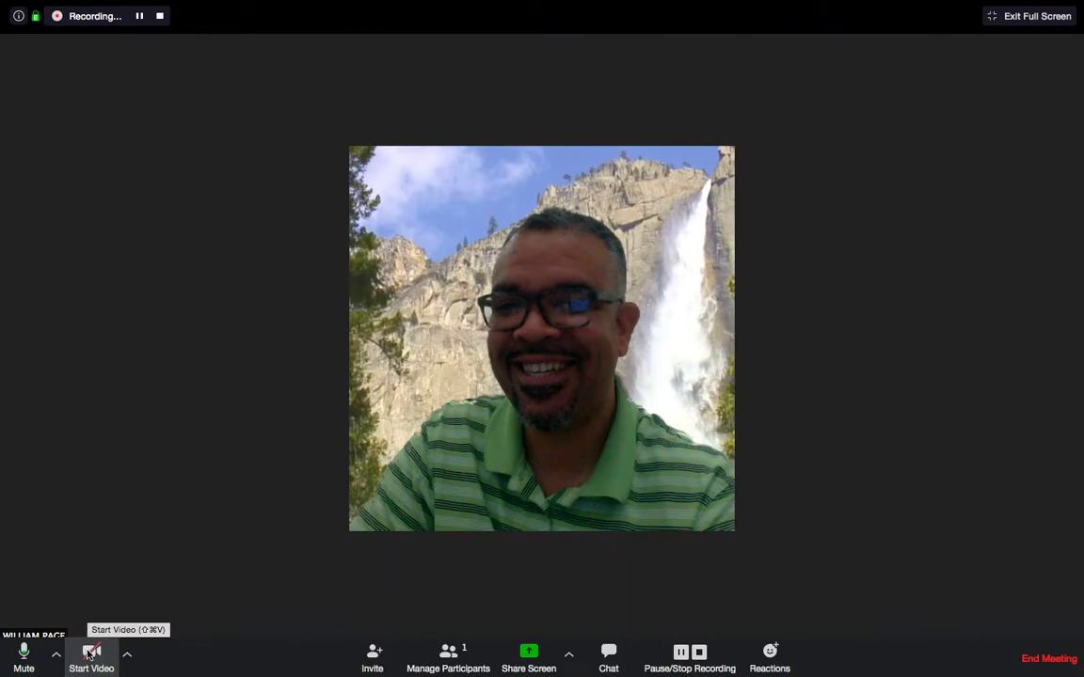
{"action": "left_click", "coordinate": [90, 656]}
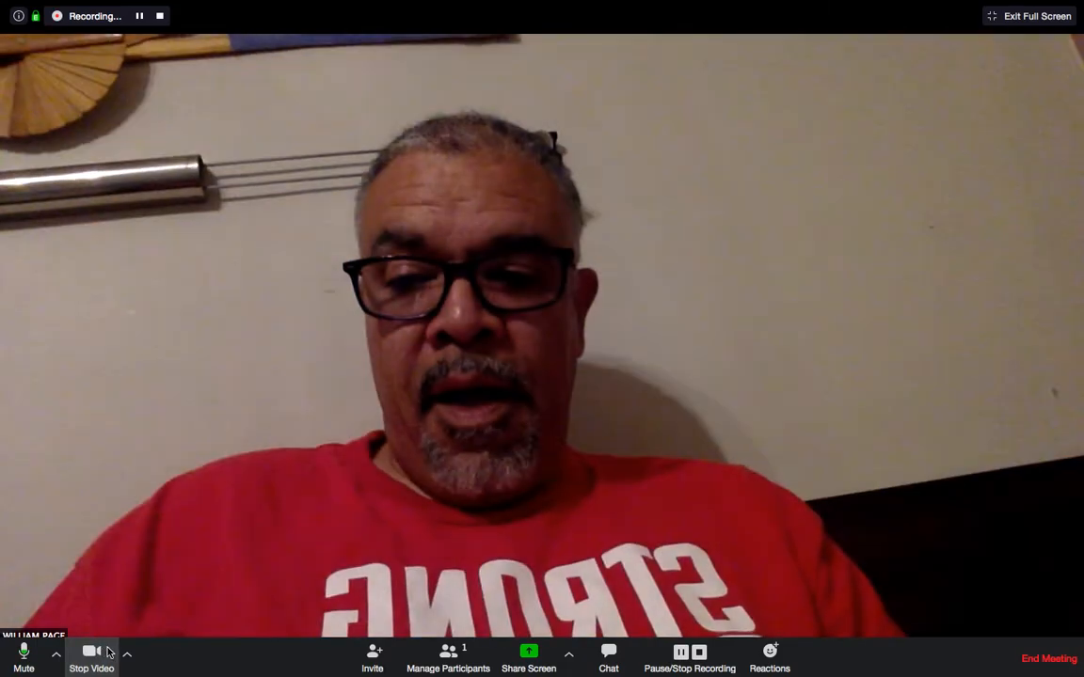
Copy the meeting's URL from the invitation dialog, close it, and briefly view the participants list.
{"action": "left_click", "coordinate": [372, 656]}
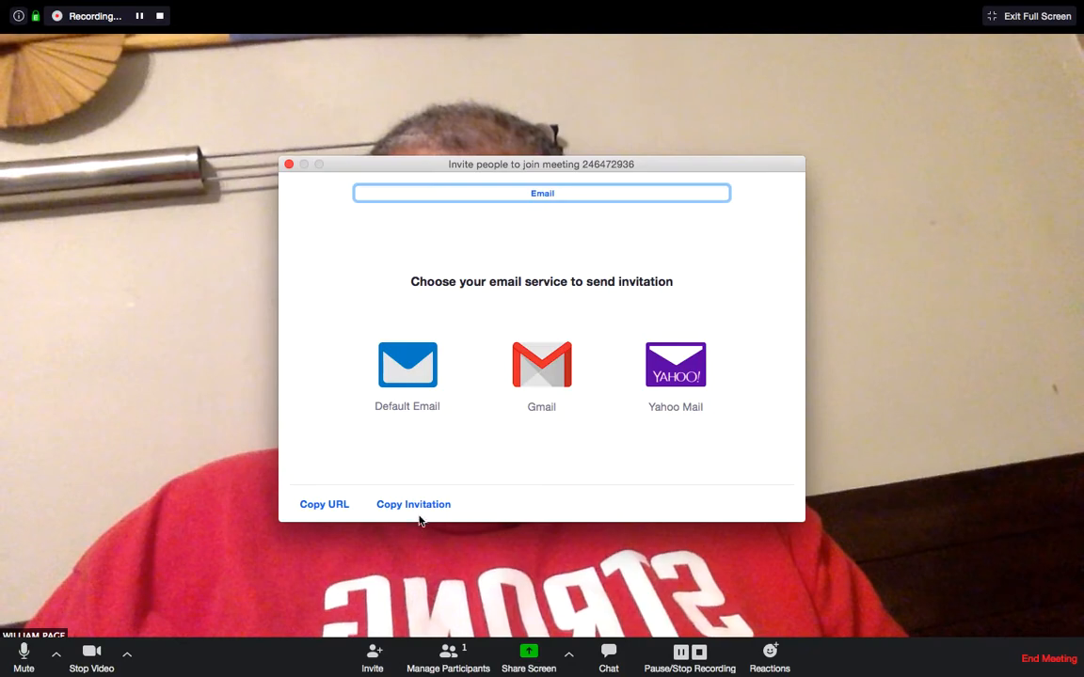
{"action": "left_click", "coordinate": [331, 505]}
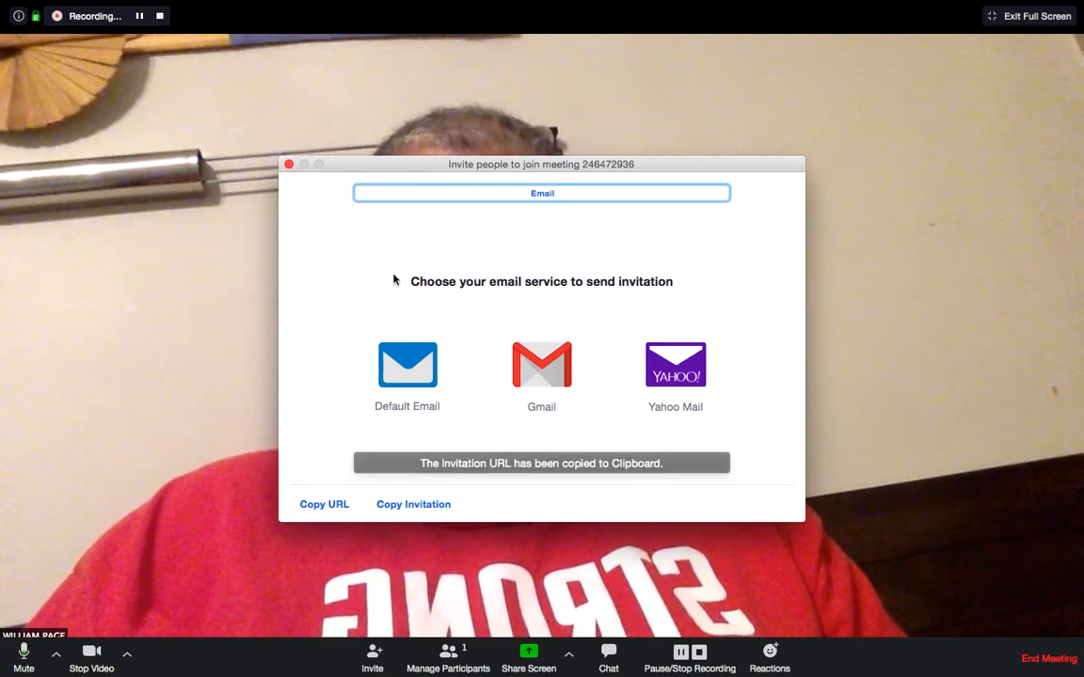
{"action": "left_click", "coordinate": [289, 164]}
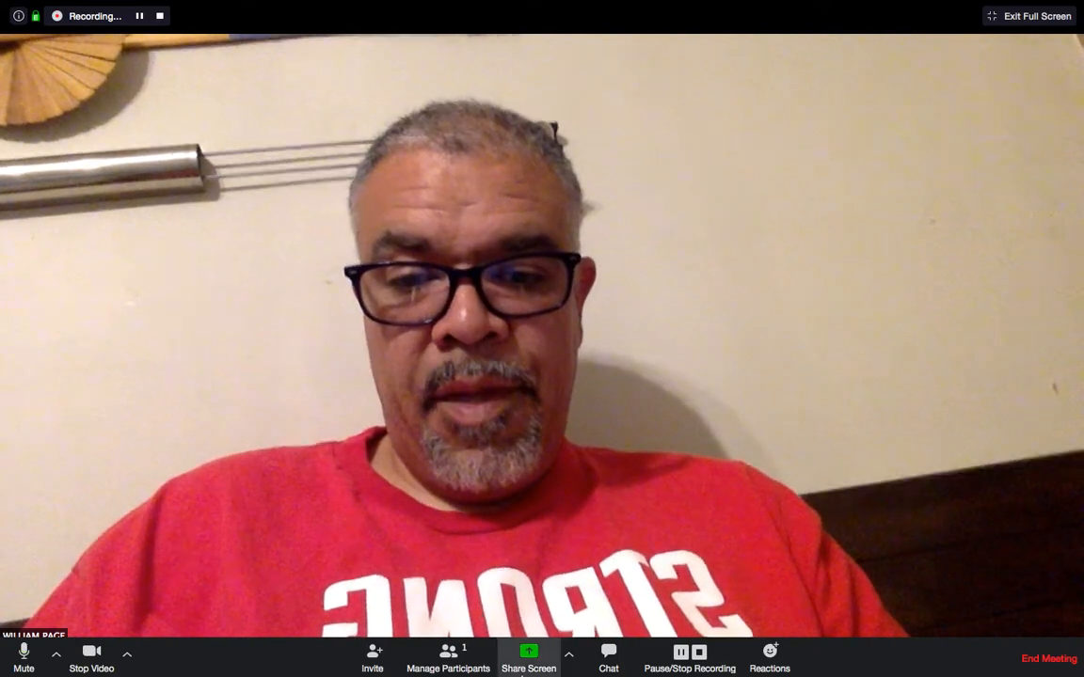
{"action": "left_click", "coordinate": [449, 656]}
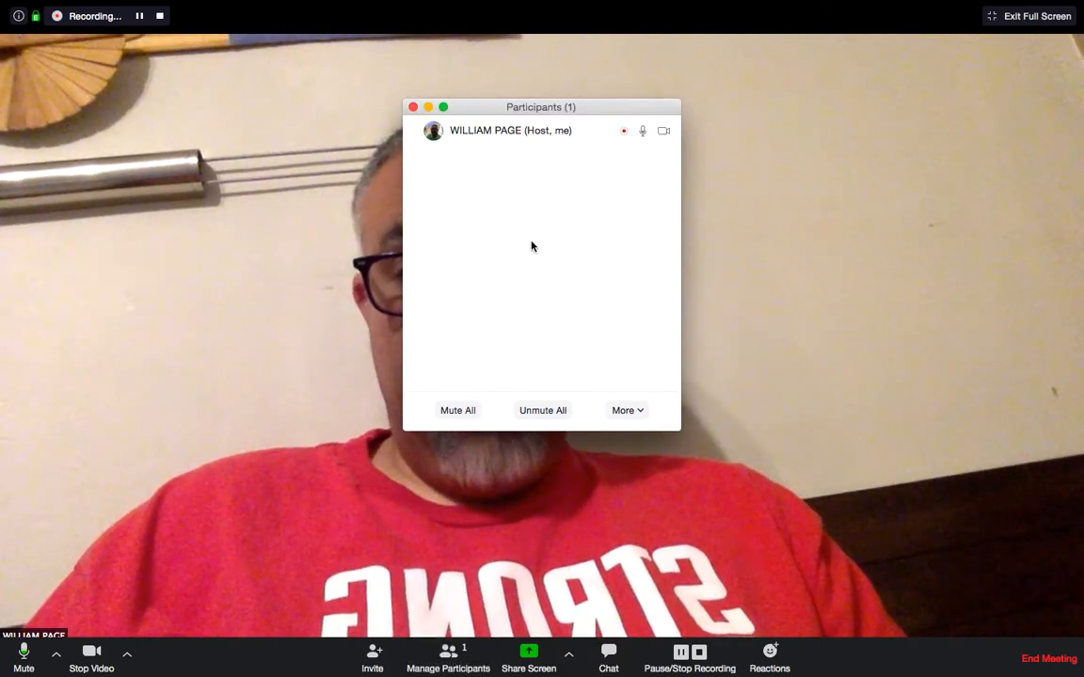
{"action": "left_click", "coordinate": [413, 109]}
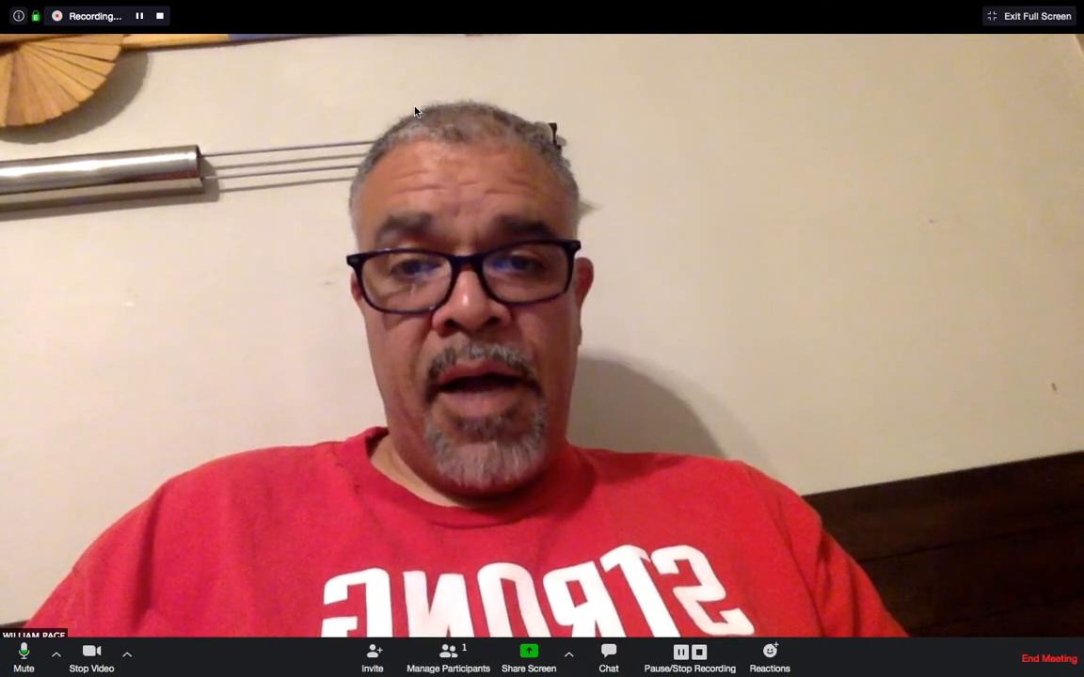